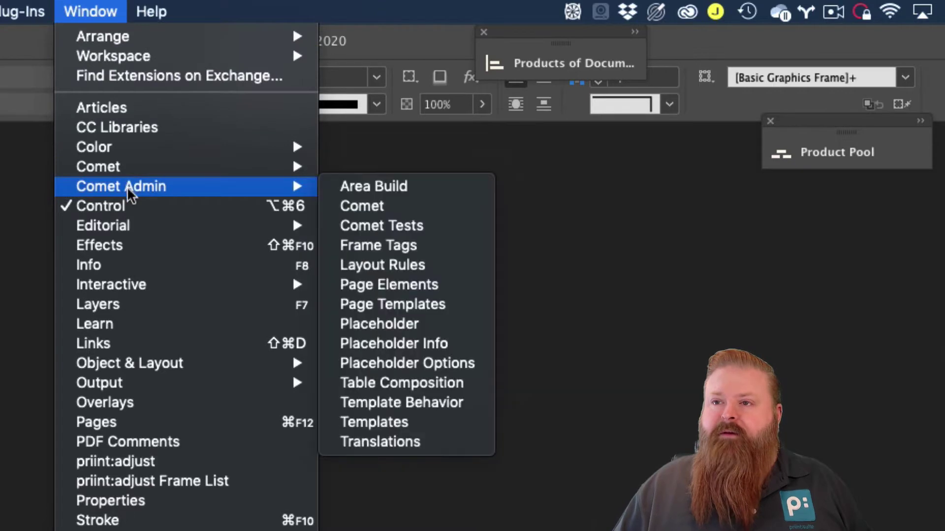
Step: Look over the Comet and Comet Admin panel lists, then connect to the AIO - Local VM publishing server
mouse_move(131, 177)
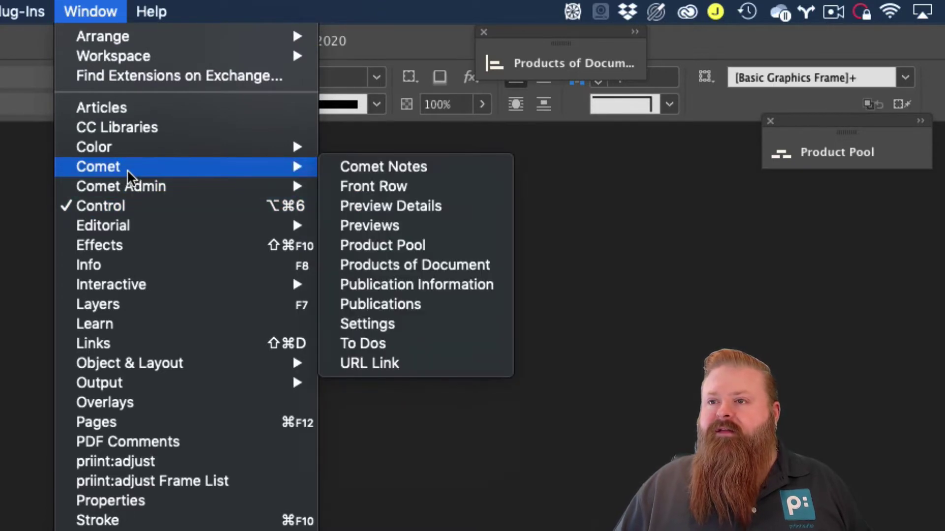
mouse_move(152, 189)
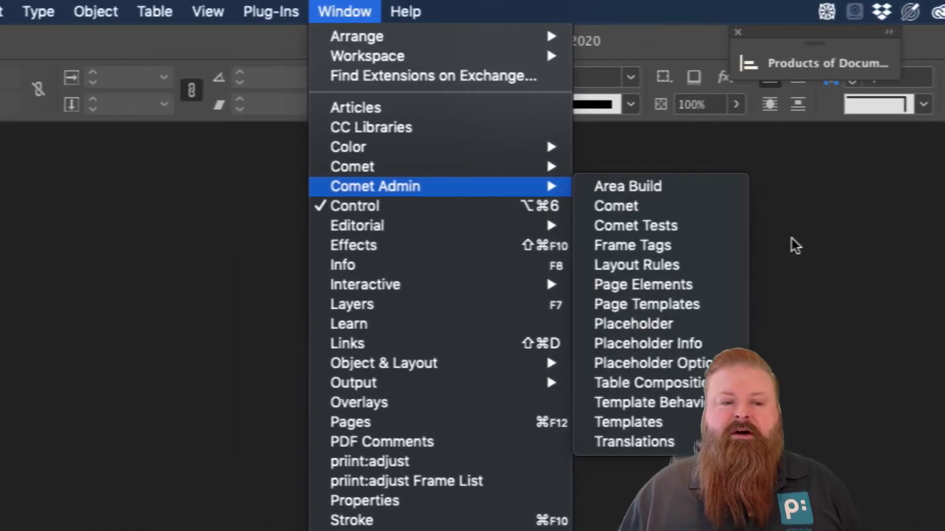
click(766, 301)
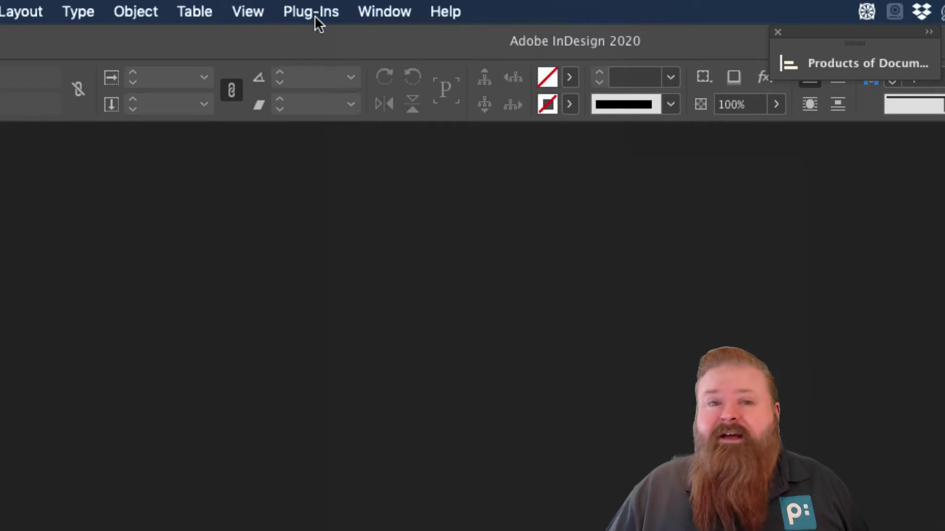
click(291, 11)
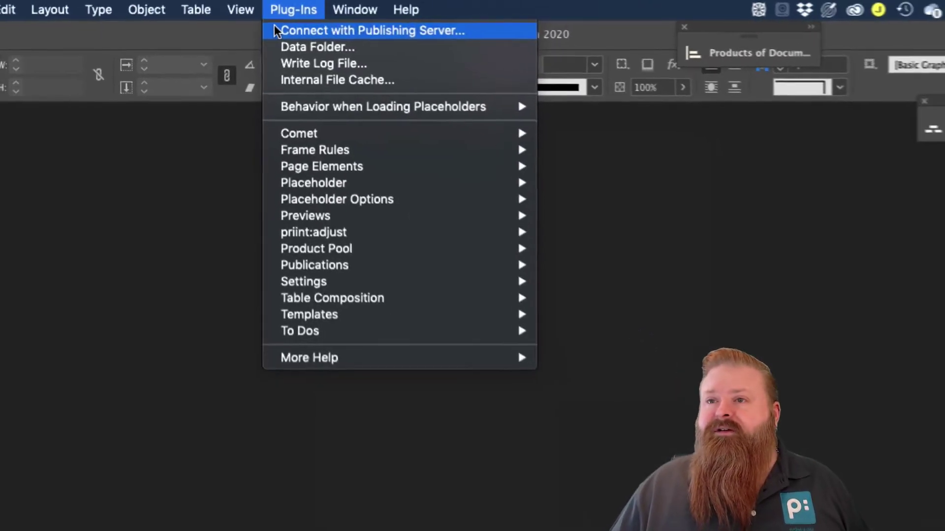
click(279, 31)
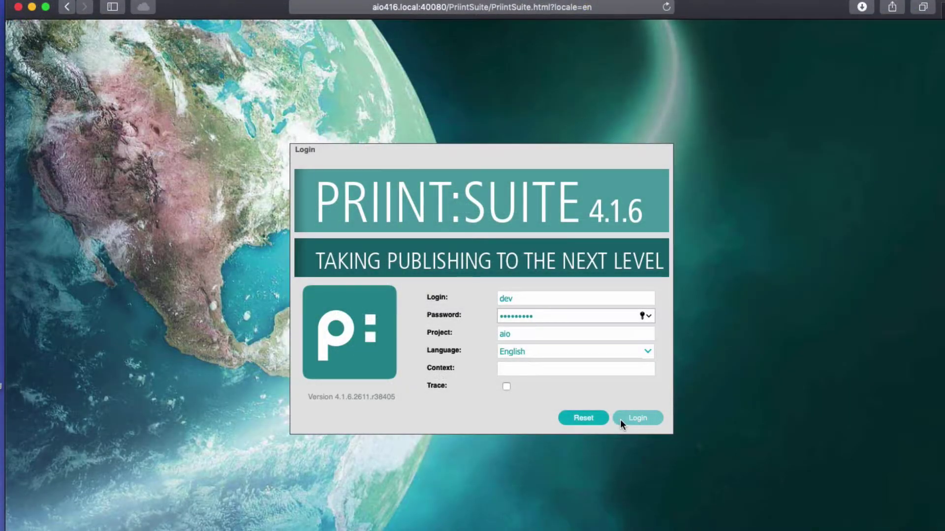
Step: Log in and create a Masks document using master CatalogMasterFlowLayoutWithHeader with manual naming
click(620, 420)
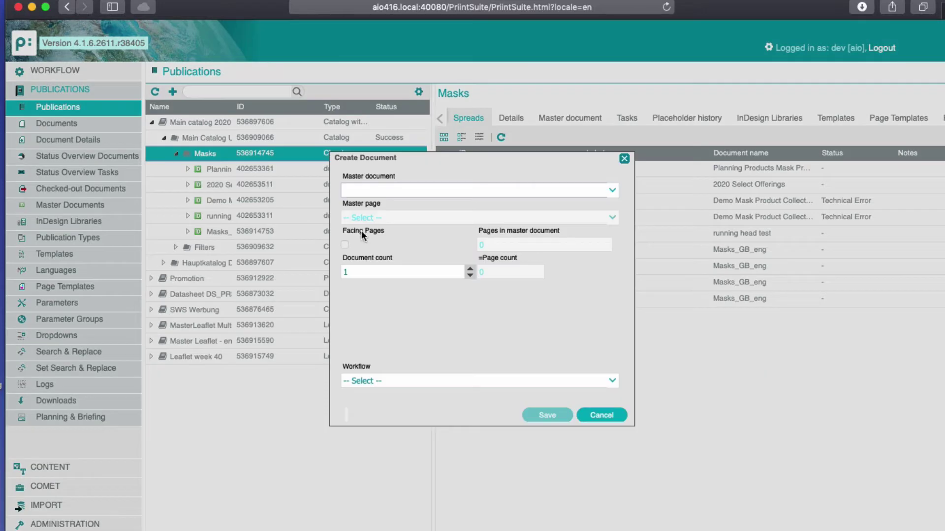
click(612, 190)
click(541, 325)
click(486, 300)
click(440, 325)
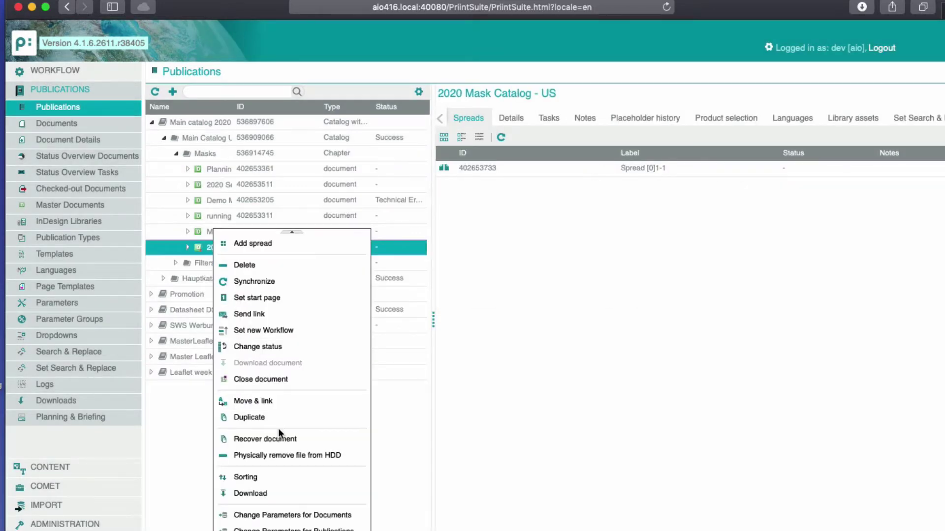
Step: In Planning & Briefing, pick Premium Series Dust Masks and Particle Respirators 8000 series
click(283, 485)
click(654, 167)
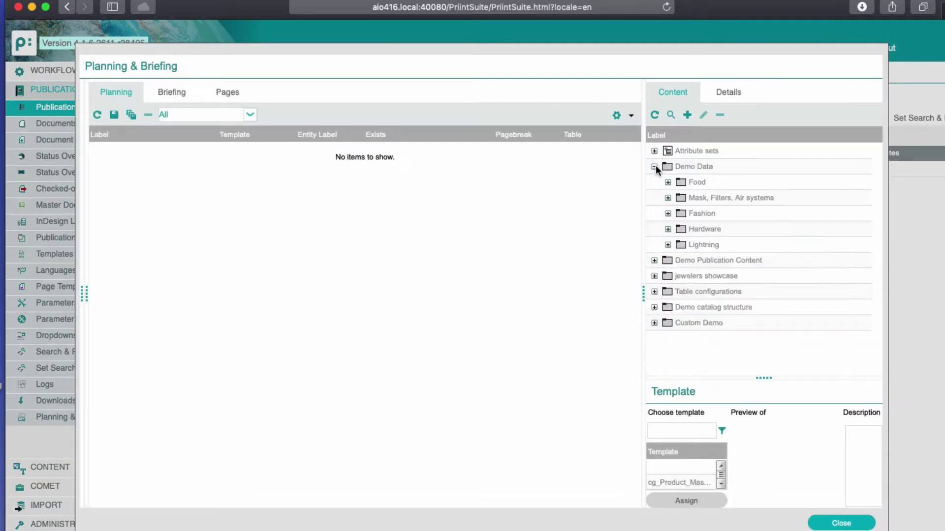
click(668, 198)
super+click(740, 276)
super+click(741, 244)
scroll(746, 246, down, 1)
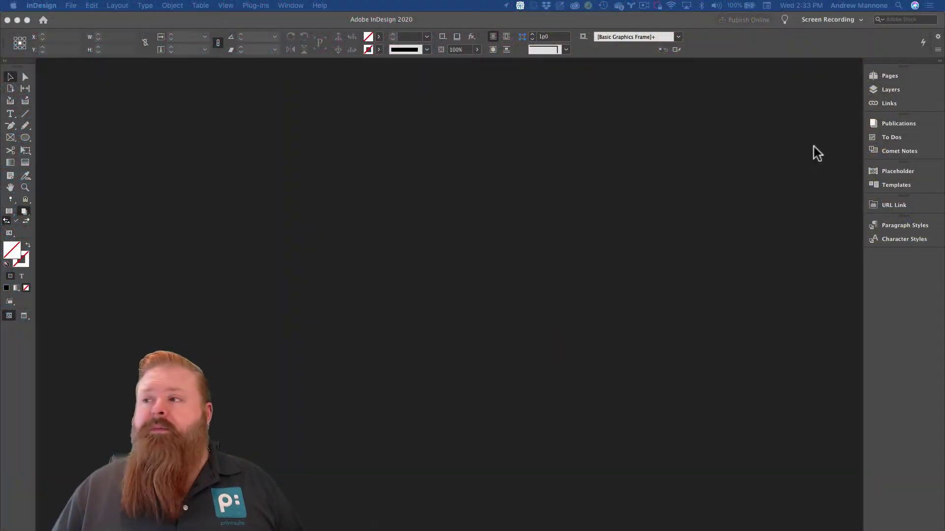
Step: Check out 2020 Mask Catalog - US from Main catalog 2020 > Main Catalog US - eng > Masks
click(889, 123)
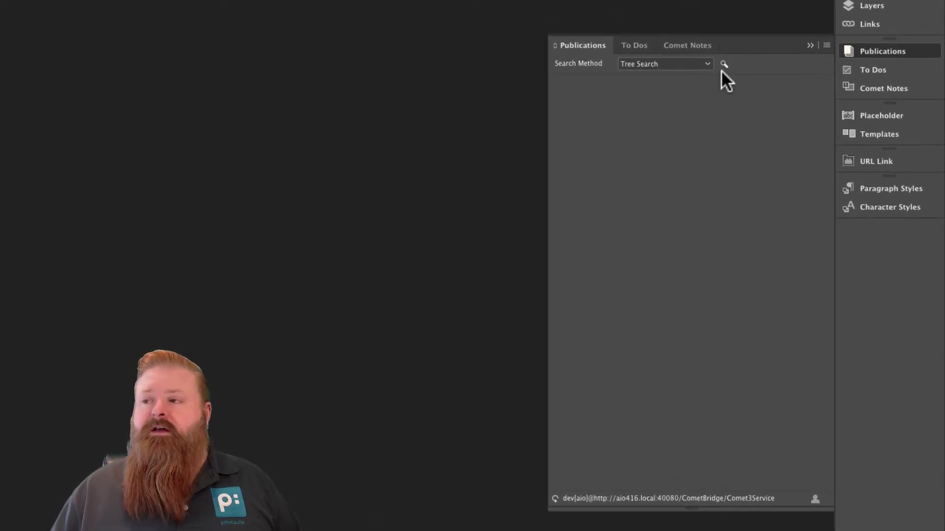
click(725, 62)
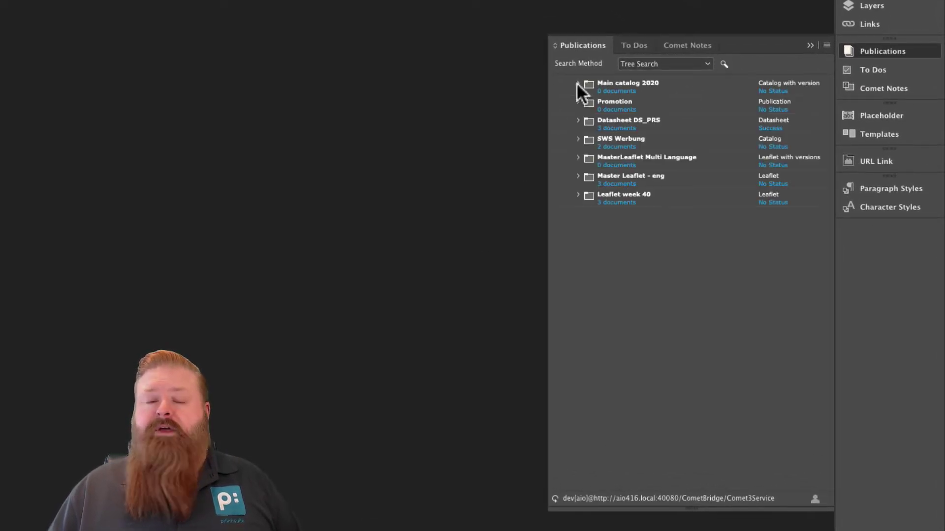
click(576, 83)
click(590, 102)
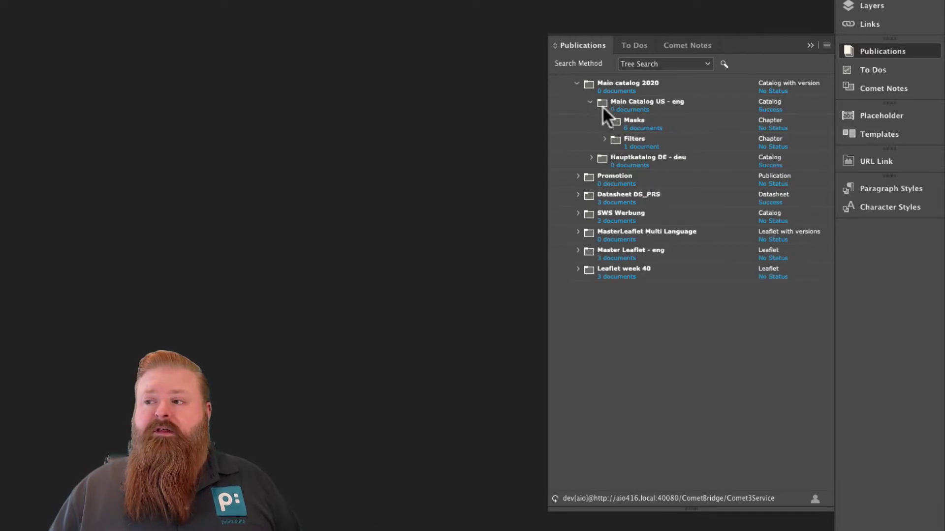
click(603, 120)
click(661, 157)
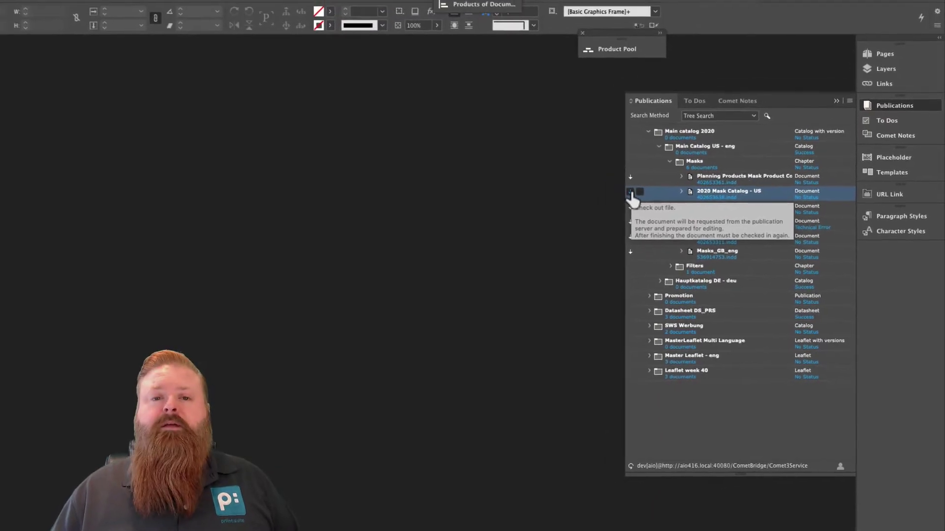
click(622, 189)
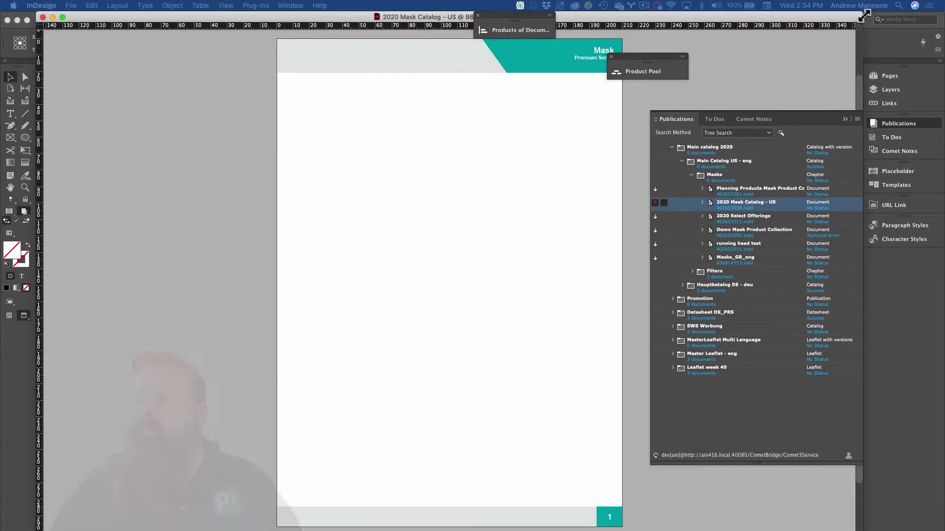
drag(864, 16, 406, 63)
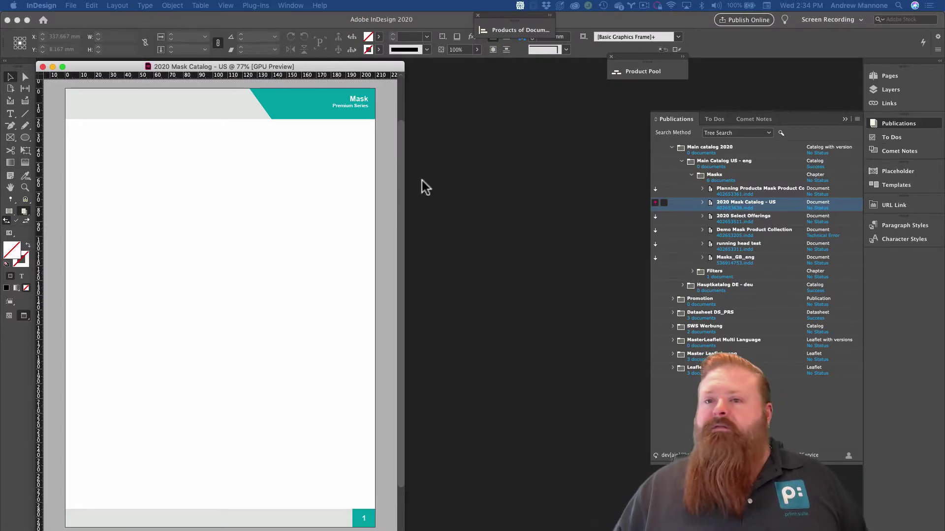
Step: Close the publications list and open the Product Pool with its categories loaded
click(891, 124)
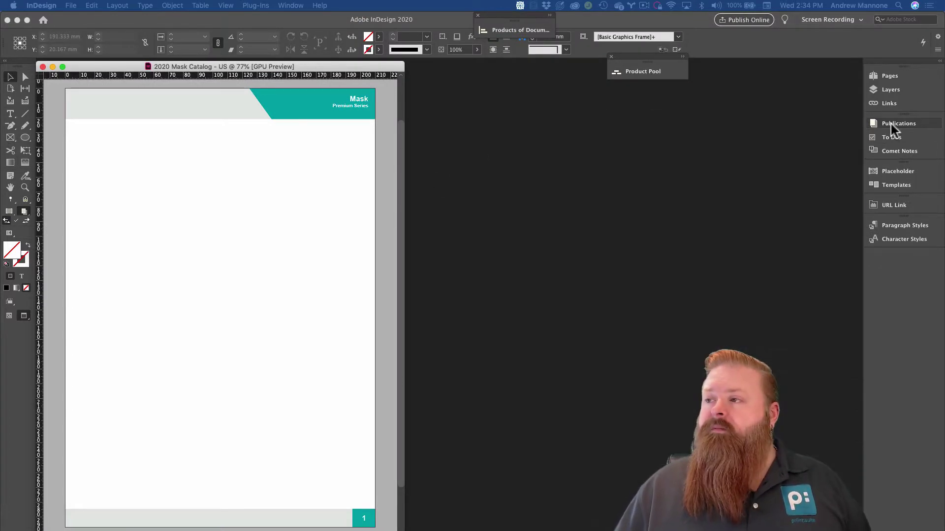
click(881, 75)
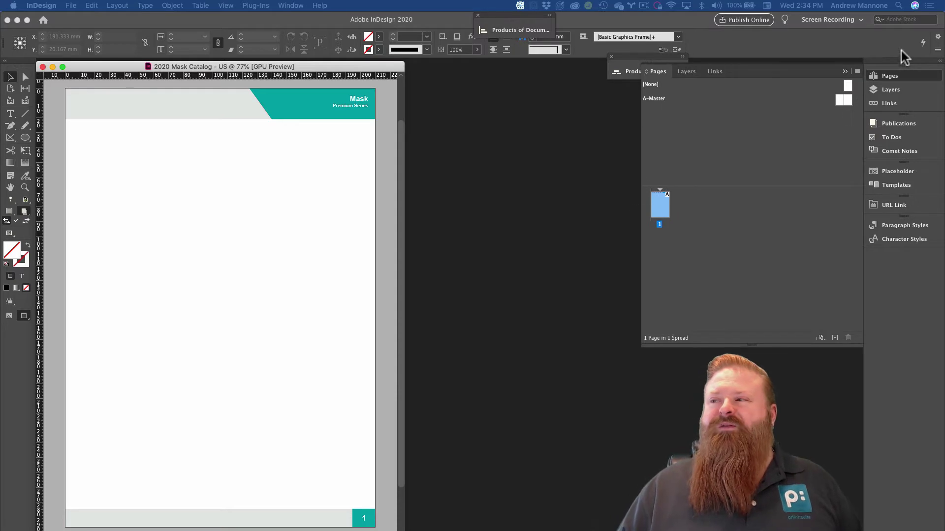
click(889, 77)
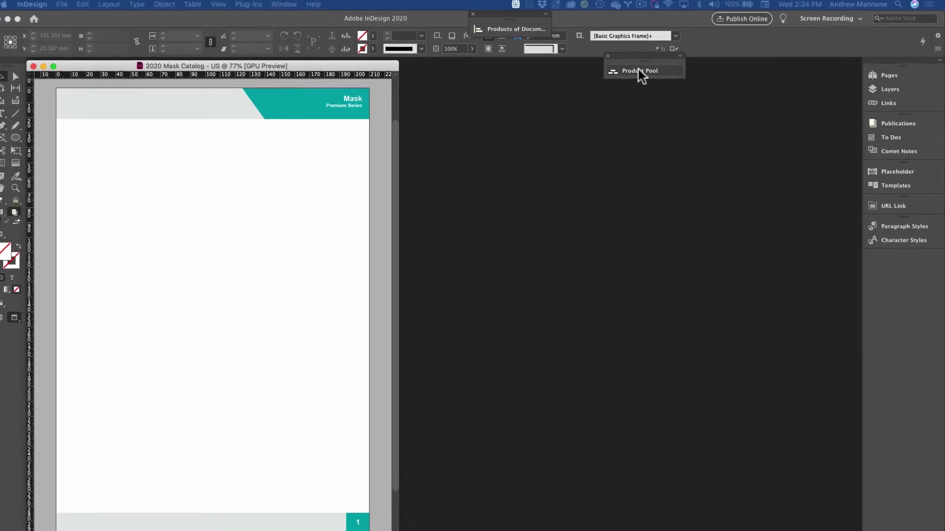
click(640, 72)
click(614, 68)
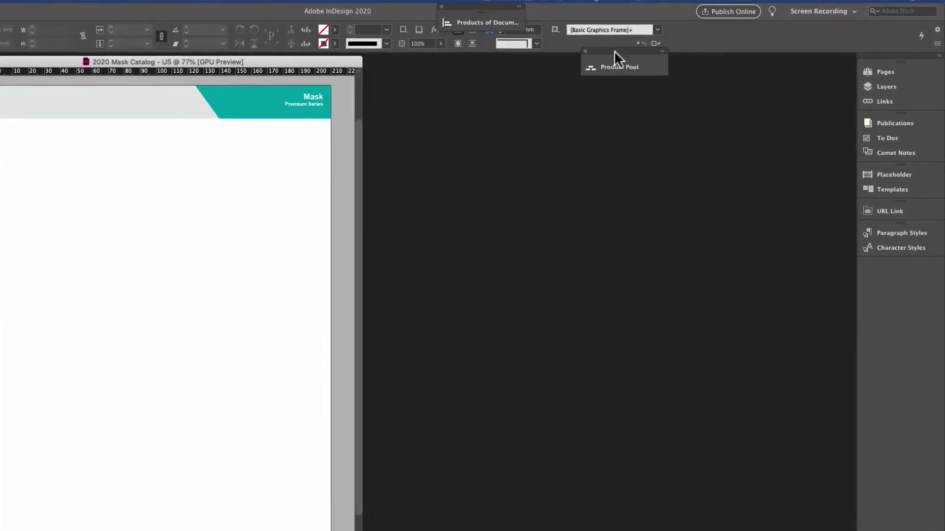
click(613, 51)
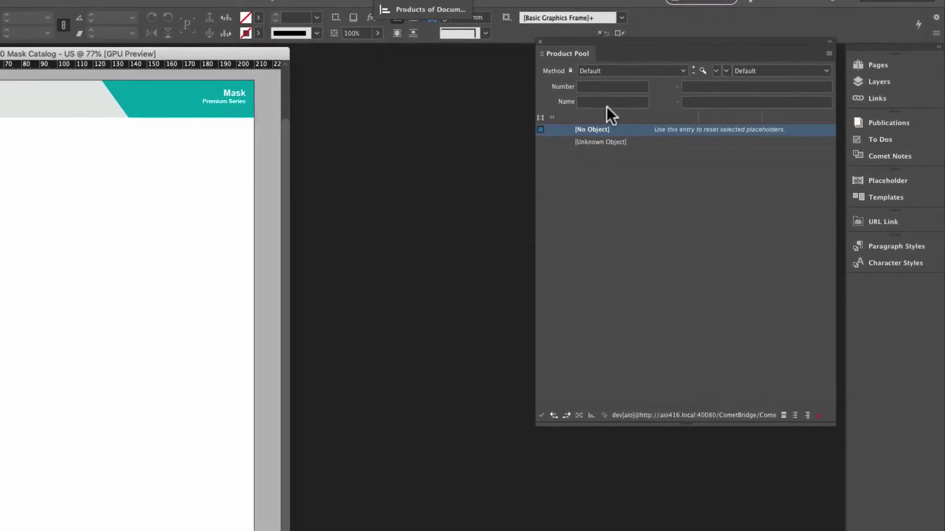
click(695, 68)
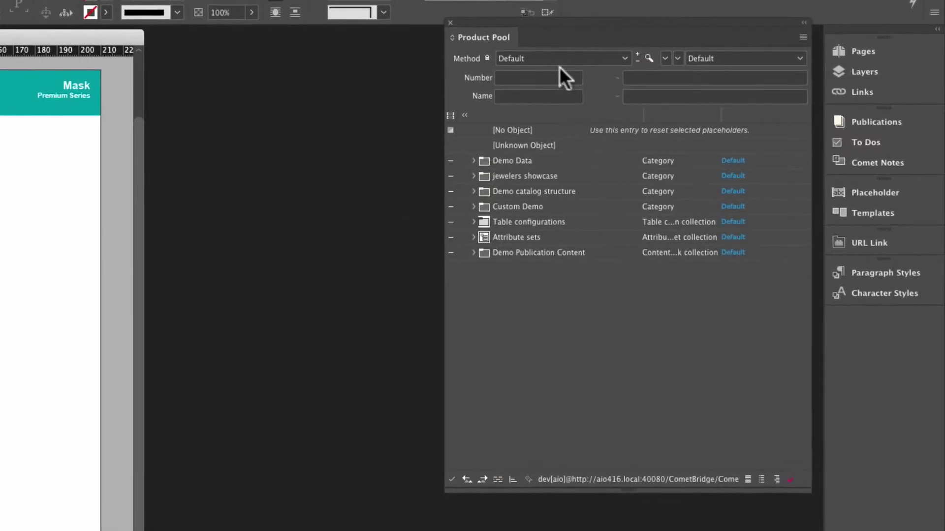
Step: Expand Demo Data > Mask, Filters, Air systems > Anti-dust masks > Classic Series and select Particle Respirators, 8000 series
click(473, 160)
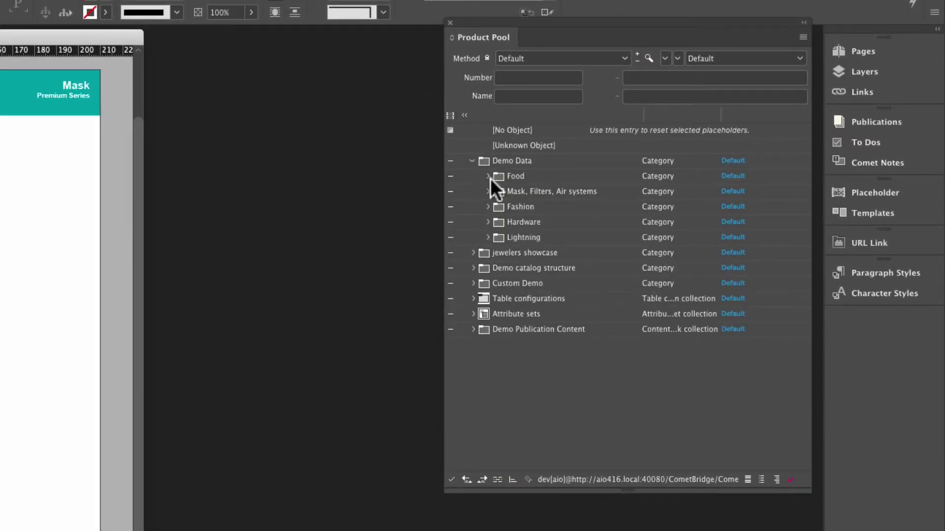
click(487, 176)
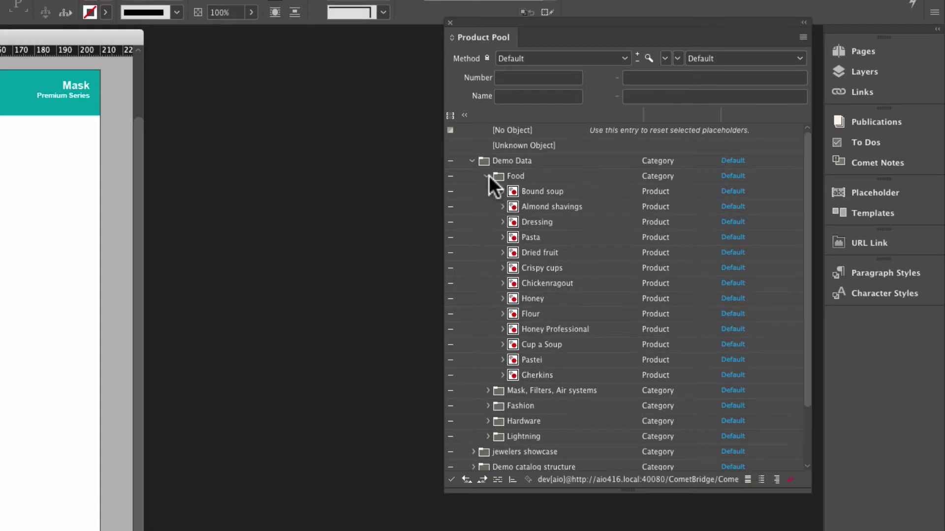
click(489, 175)
click(490, 191)
click(503, 207)
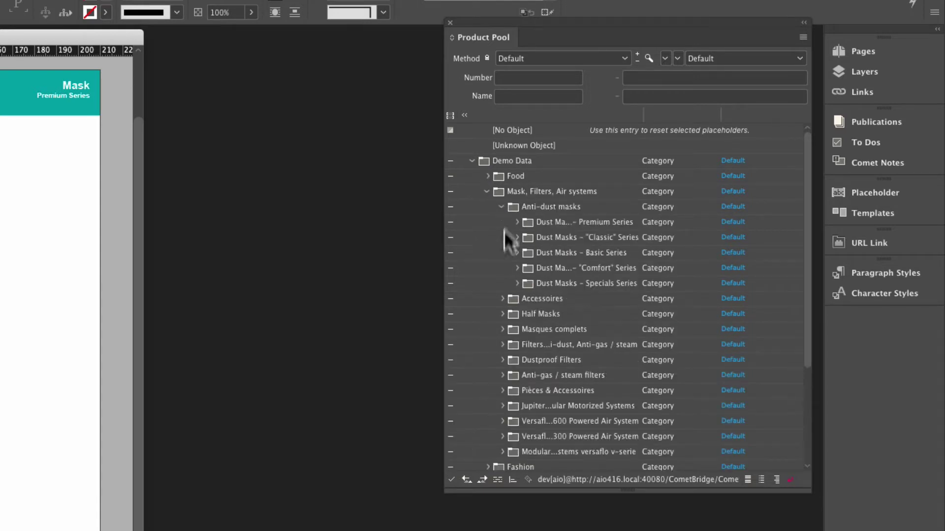
click(517, 237)
click(565, 253)
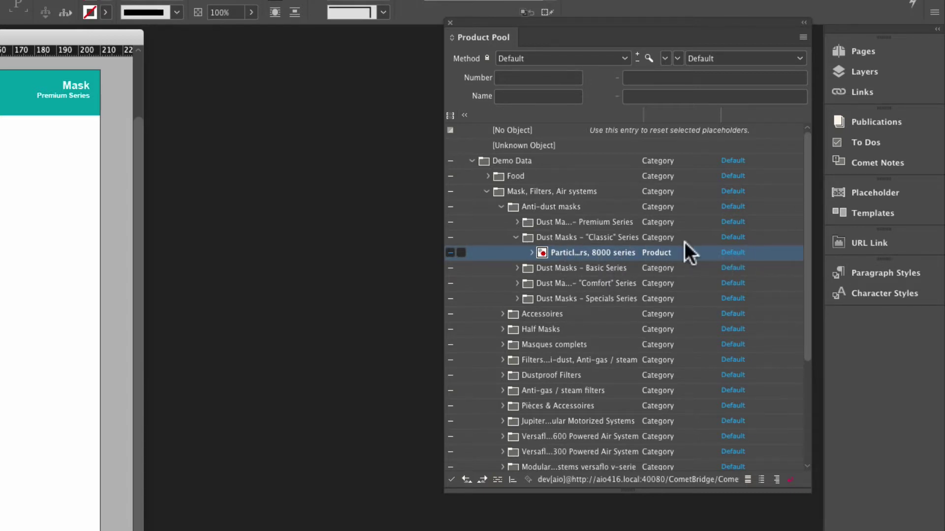
Step: Check the placement templates and keep Default
mouse_move(728, 248)
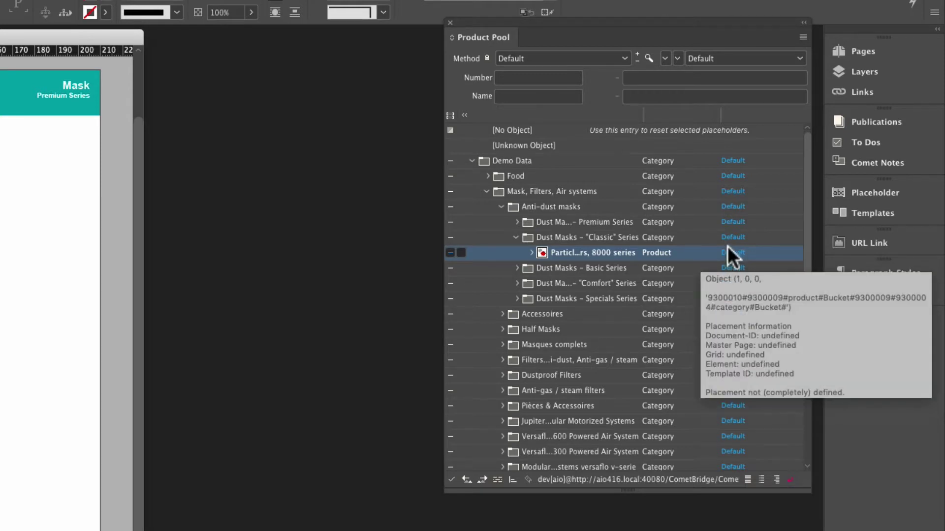
click(795, 58)
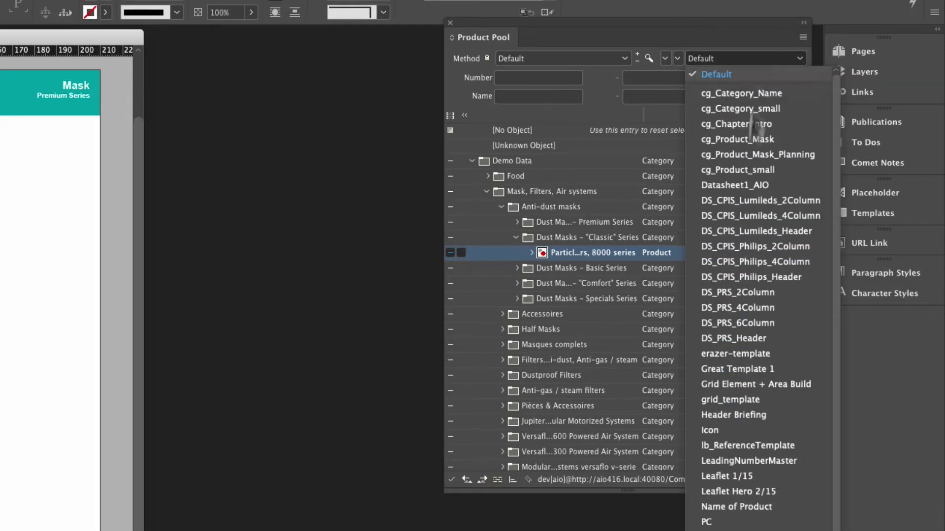
click(546, 187)
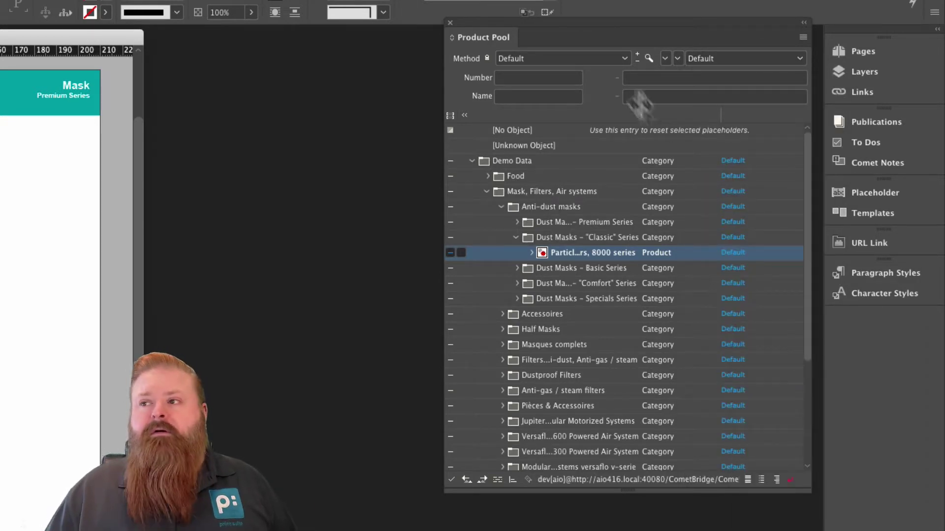
Step: Switch the pool to Document Planning and select all 20 planned products from Premium Series Dust Masks down
click(617, 57)
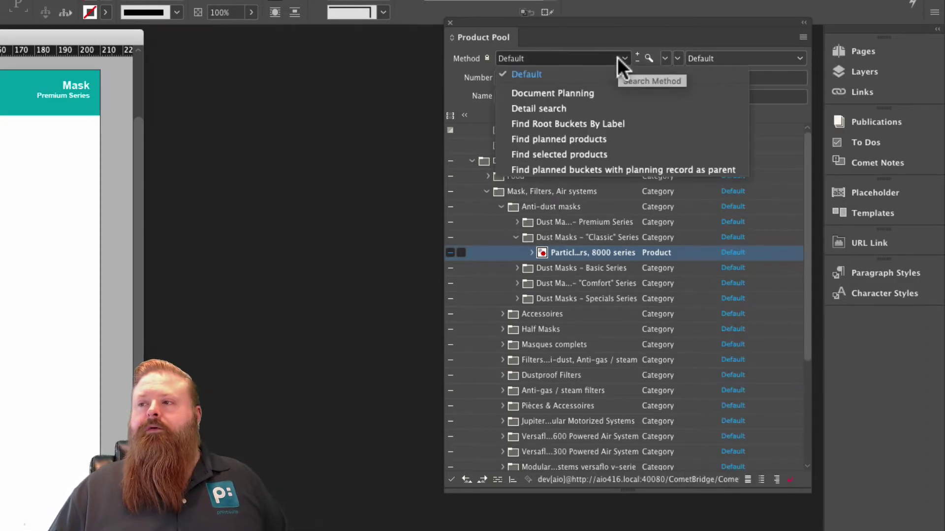
click(582, 92)
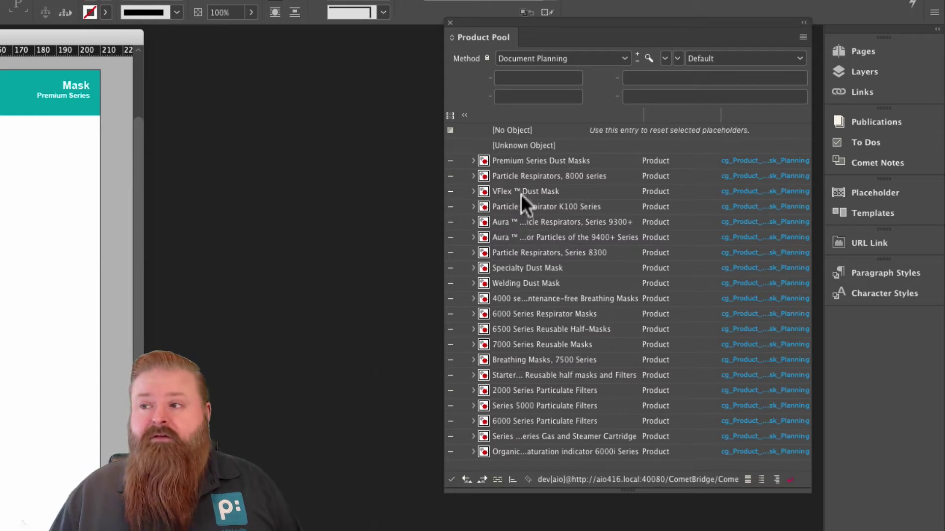
click(524, 166)
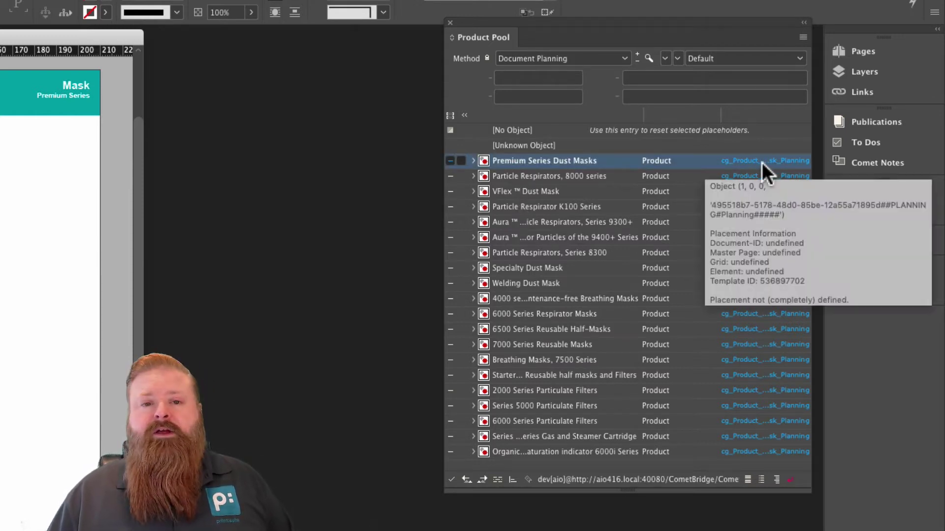
shift+click(497, 447)
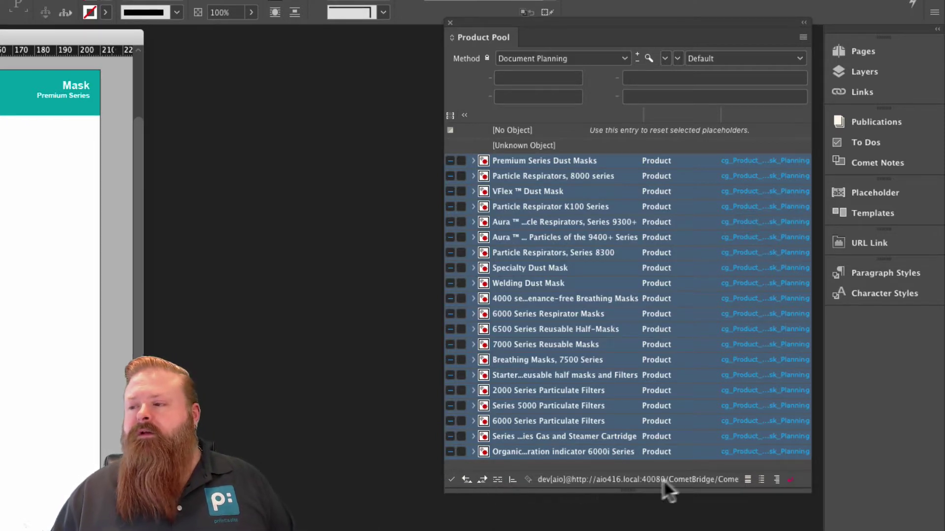
Step: Build the selected products using page template cg_Flow_Column1 with Selected products
click(498, 481)
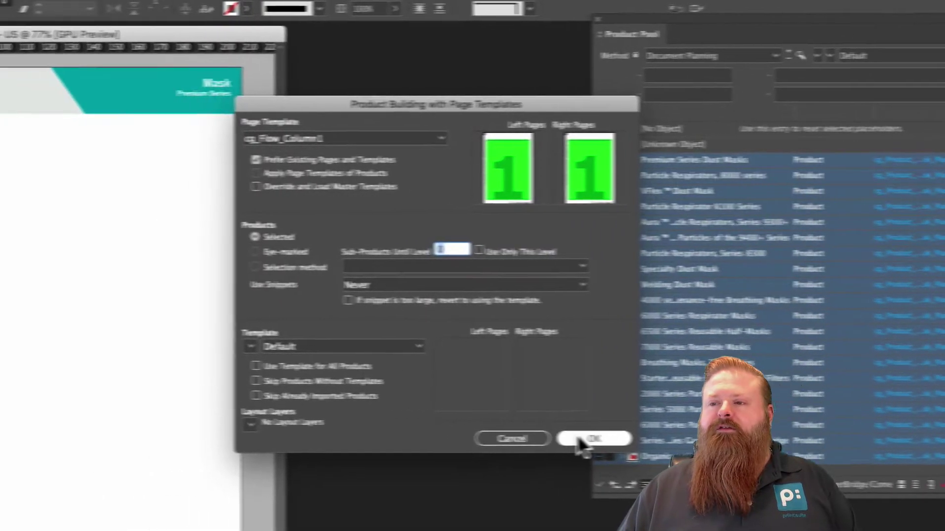
click(434, 434)
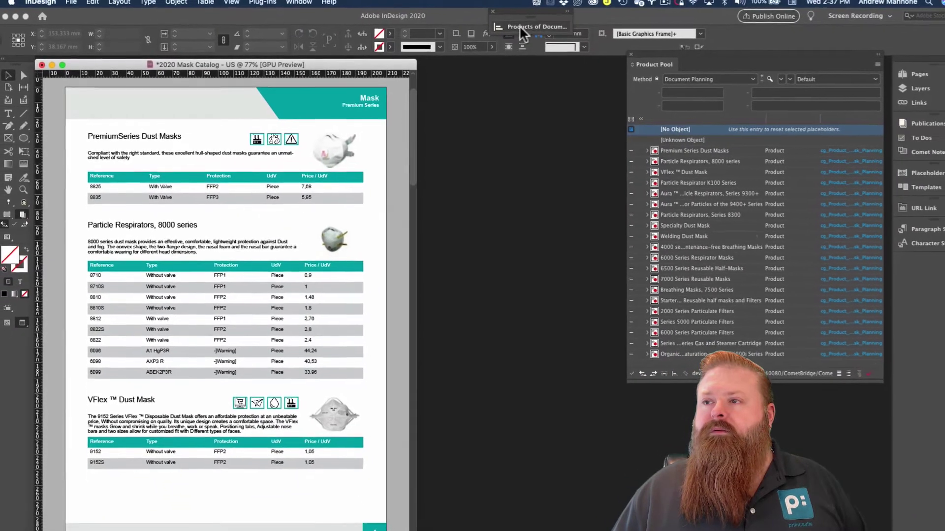
Step: Move the Products of Document panel left and bring the Product Pool back to the front
drag(504, 22, 489, 21)
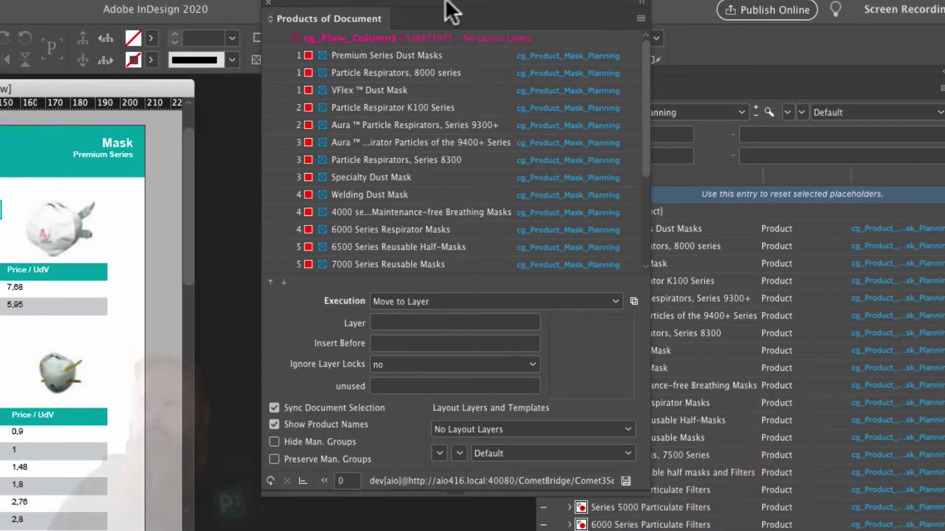
drag(442, 10, 365, 1)
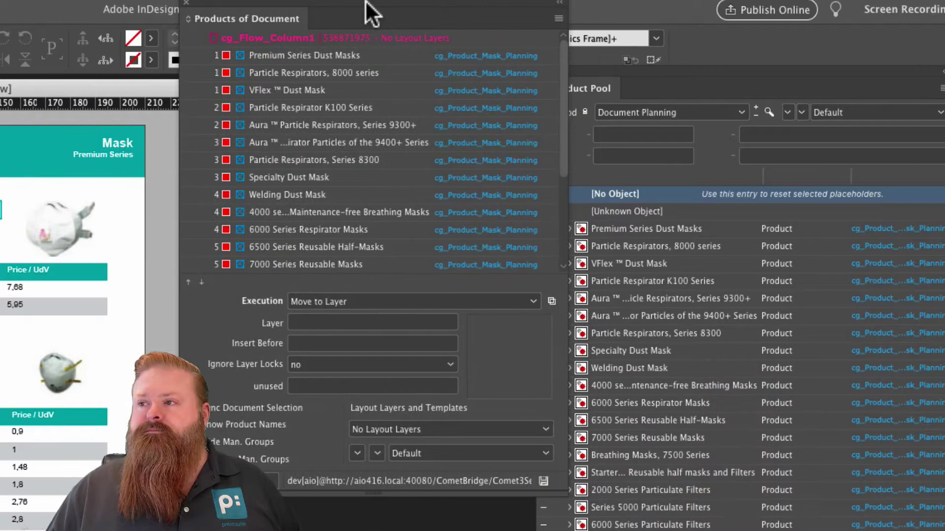
click(713, 68)
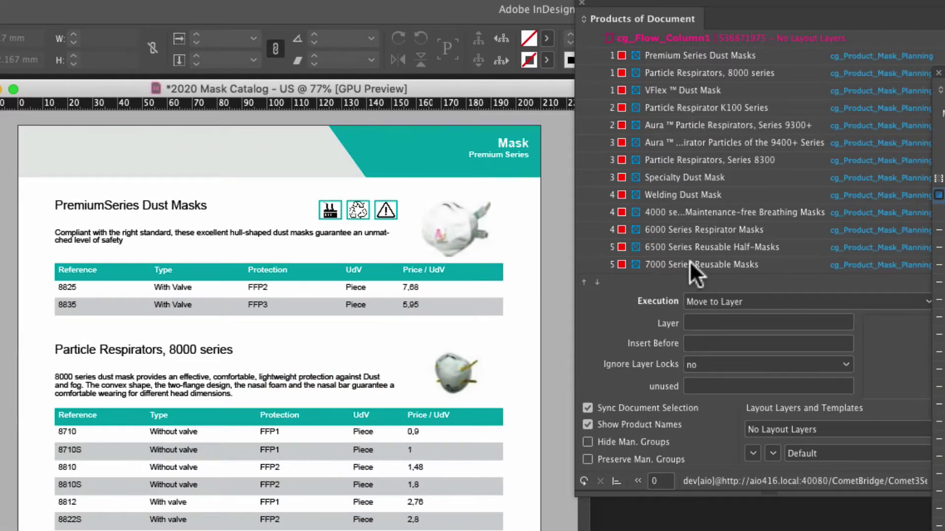
click(690, 262)
scroll(690, 262, down, 1)
click(663, 208)
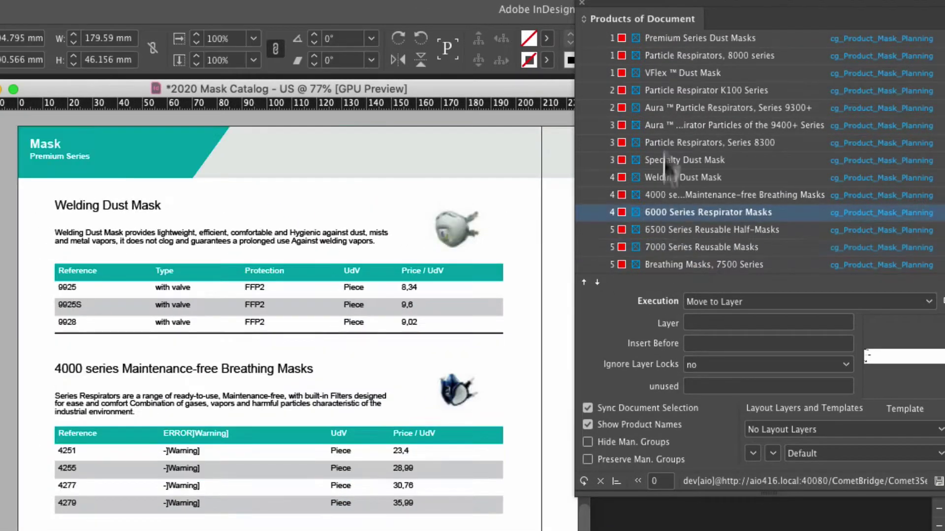
click(663, 132)
click(660, 94)
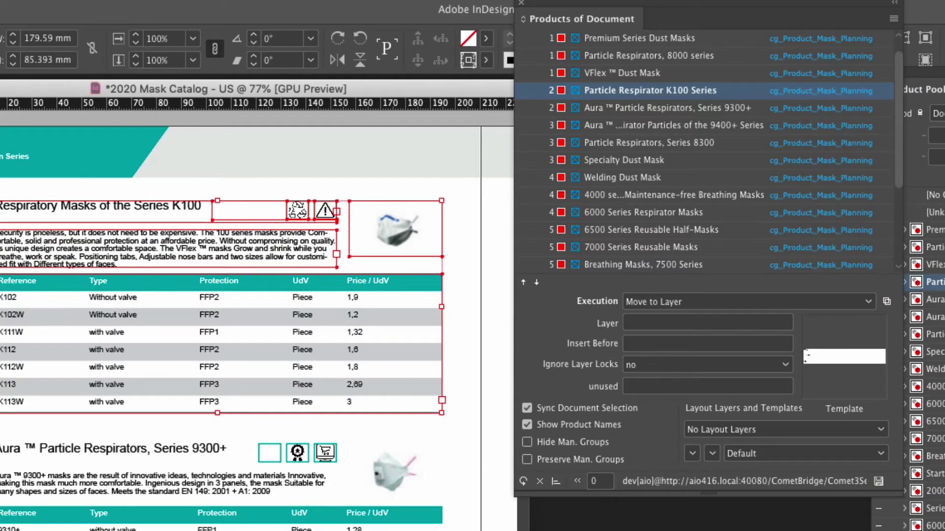
click(672, 144)
click(651, 210)
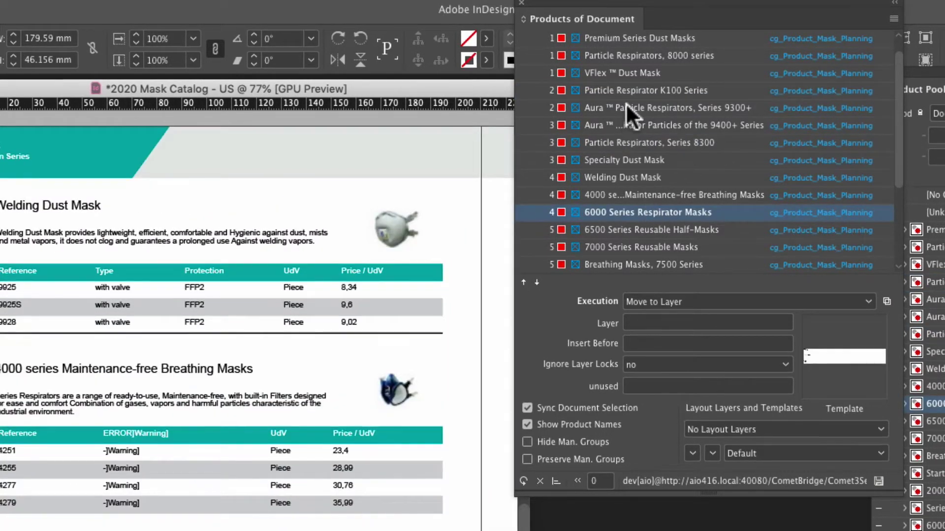
scroll(627, 103, up, 1)
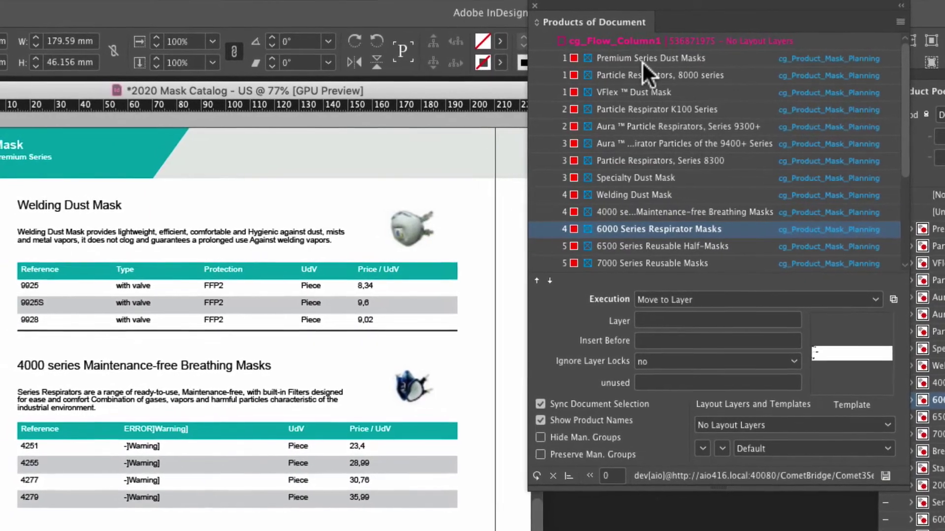
click(646, 75)
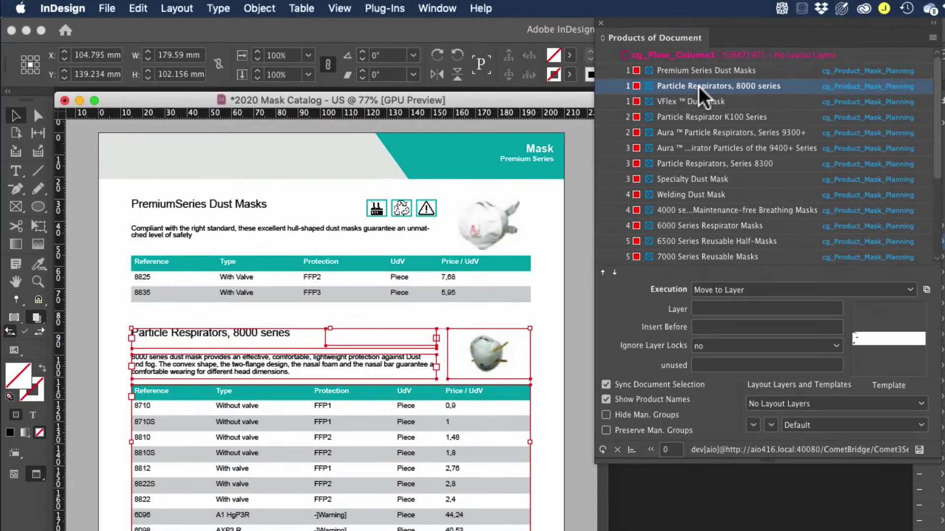
Step: Drag the Particle Respirators, 8000 series row out of its page-1 slot in Products of Document
drag(698, 87, 315, 344)
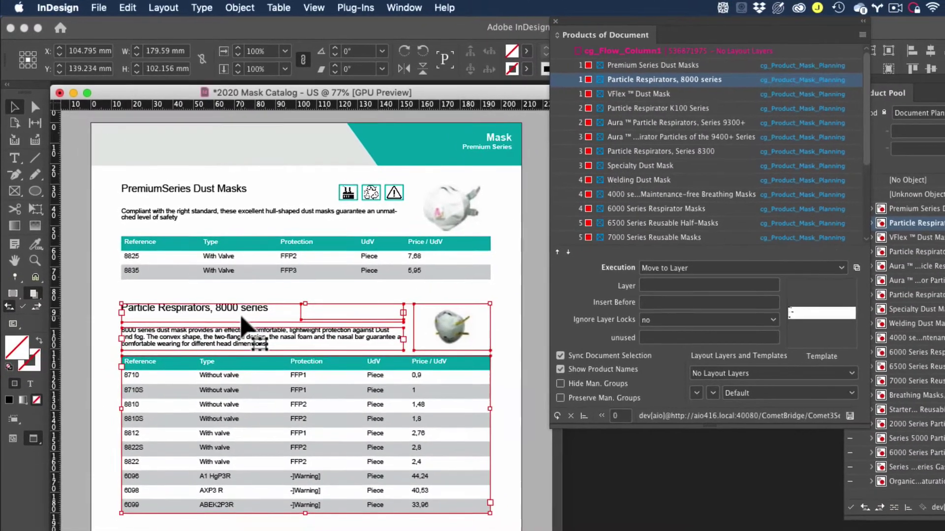
drag(241, 325, 228, 353)
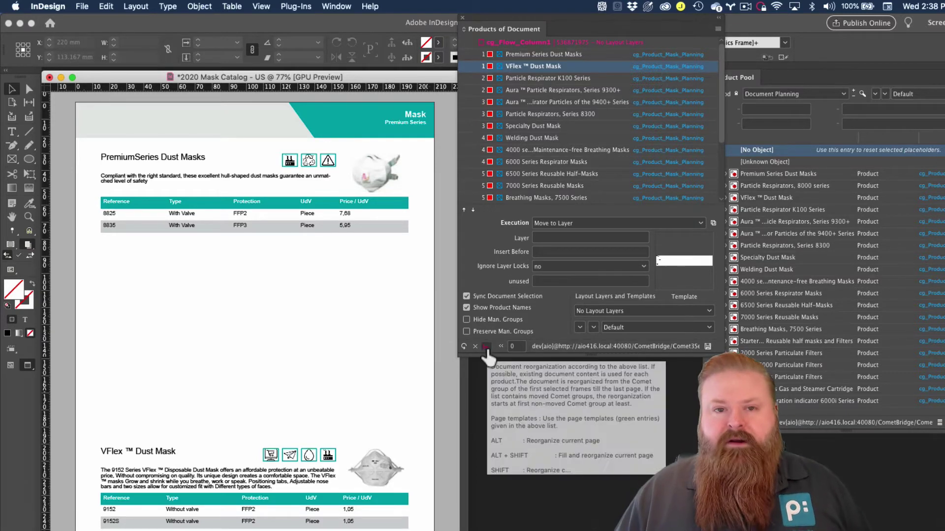
Step: Zoom out to all spreads and run the reorganization to reflow the catalog to the new product order
click(486, 348)
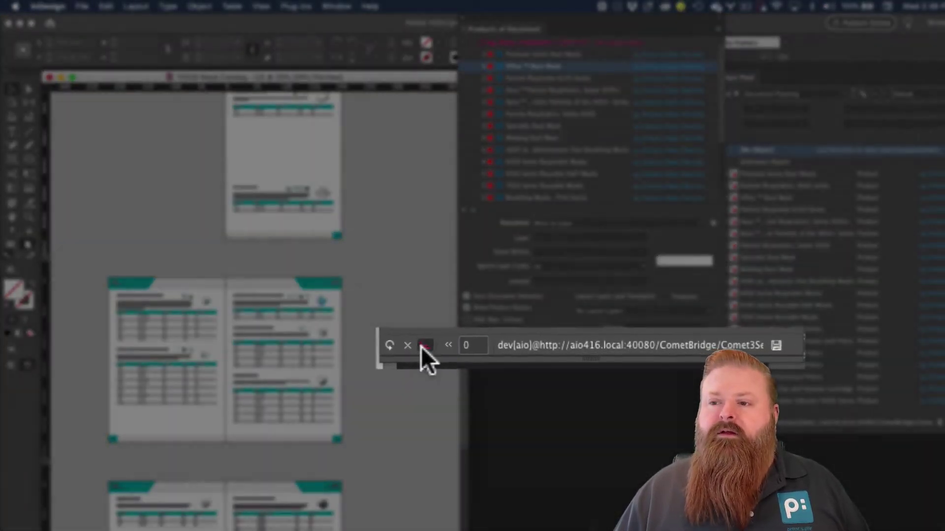
click(486, 347)
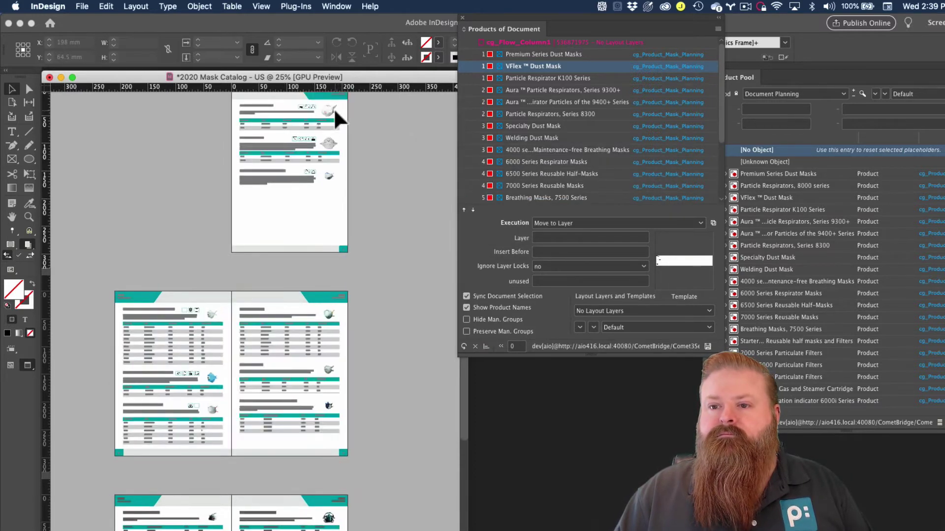
Step: Zoom back in and select the Aura ™ Series 9300+ and 9400+ Series rows in Products of Document
key(super+equal)
key(super+equal)
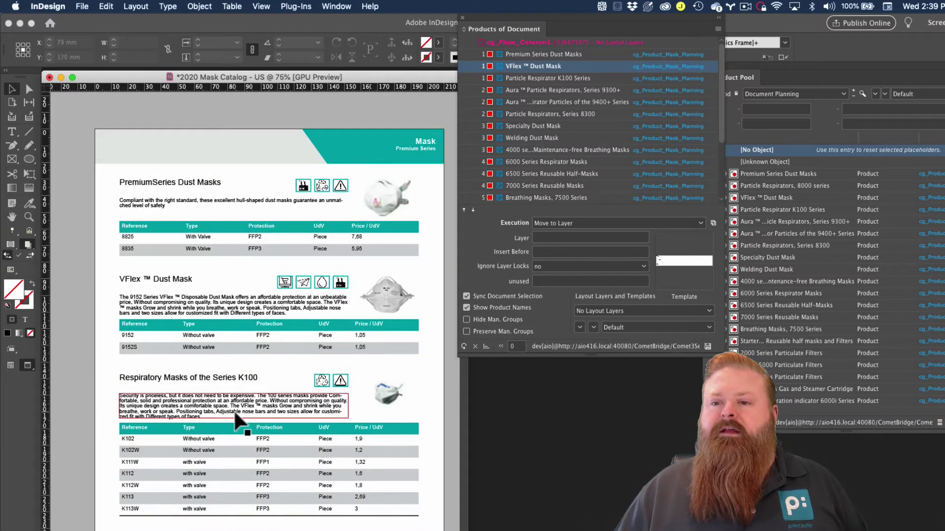
scroll(237, 420, down, 2)
scroll(236, 421, down, 10)
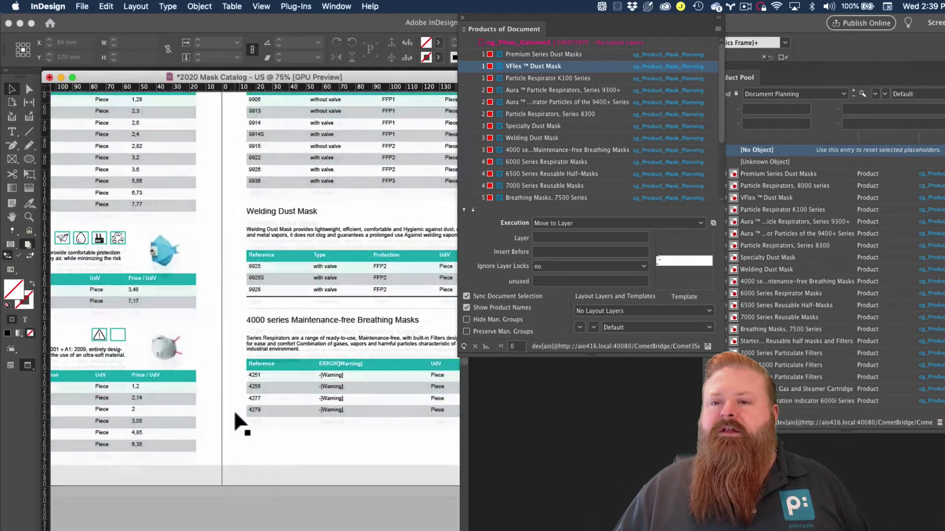
scroll(241, 423, up, 10)
scroll(241, 423, right, 4)
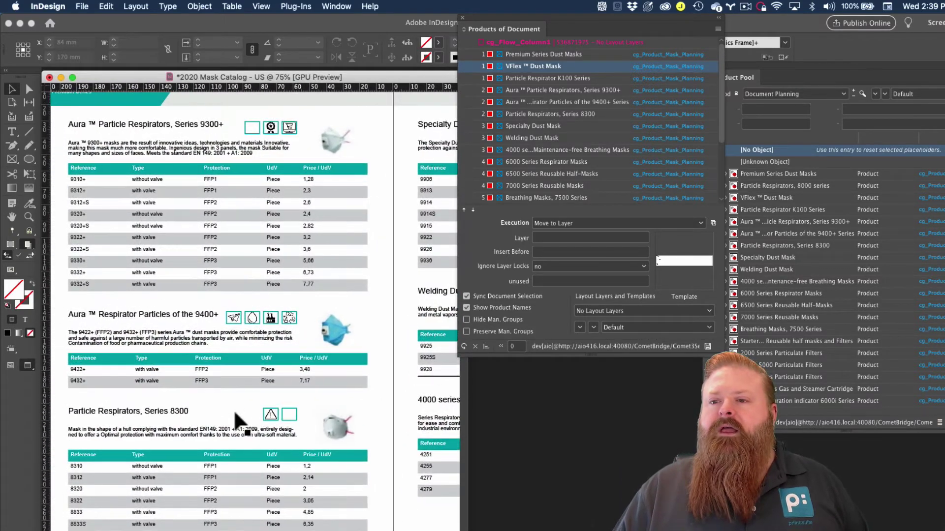
scroll(241, 423, up, 1)
scroll(241, 423, left, 1)
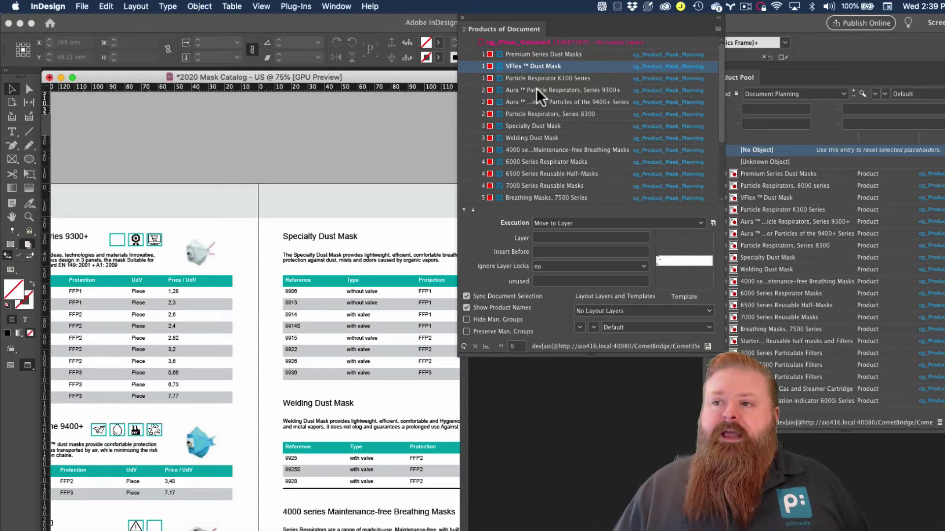
click(538, 90)
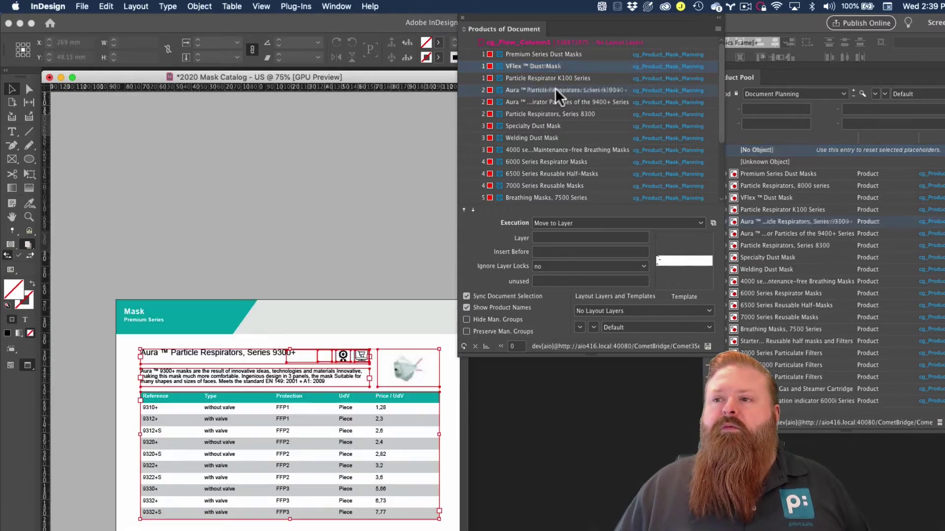
shift+click(551, 102)
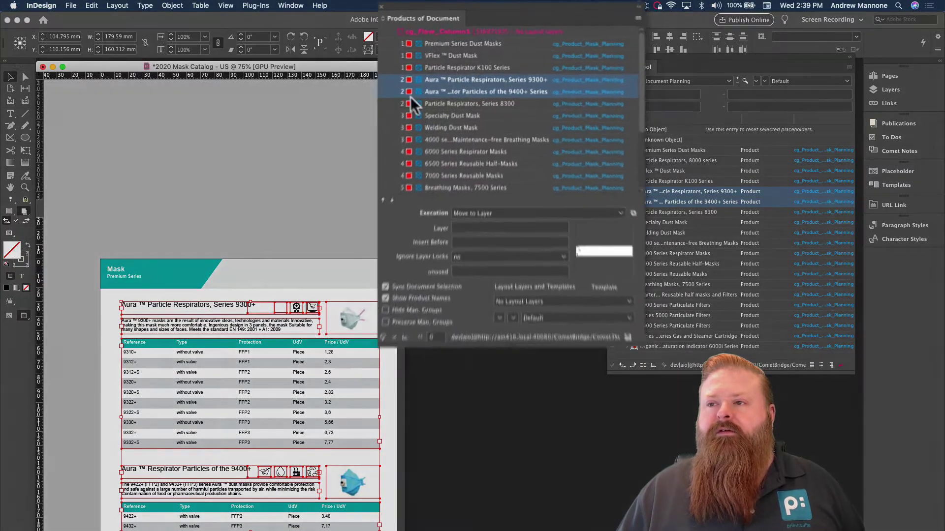
Step: Drag both Aura ™ respirator rows above Premium Series Dust Masks in Products of Document
scroll(332, 406, down, 5)
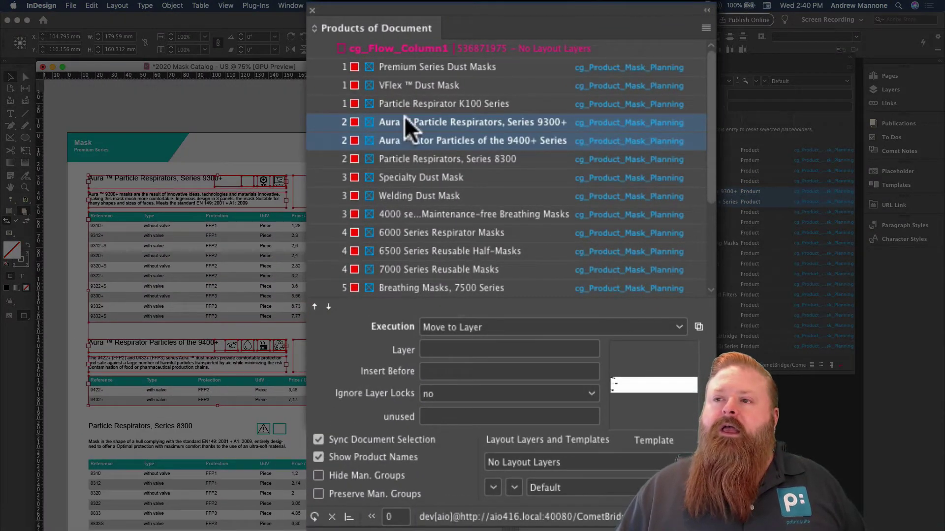
drag(447, 124, 434, 65)
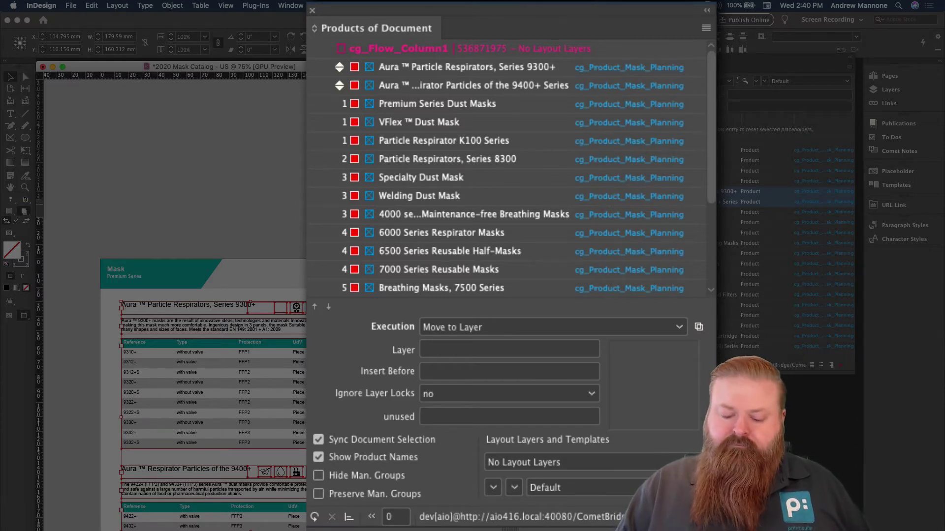
Step: Run the reorganize so both Aura ™ products lead page 1 and VFlex ™ Dust Mask moves to page 2
key(super+alt+shift+0)
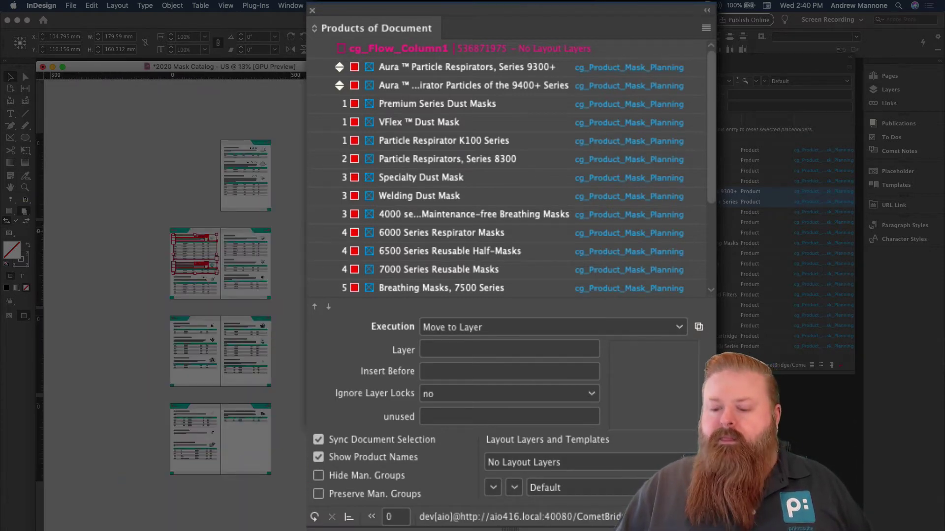
key(super+equal)
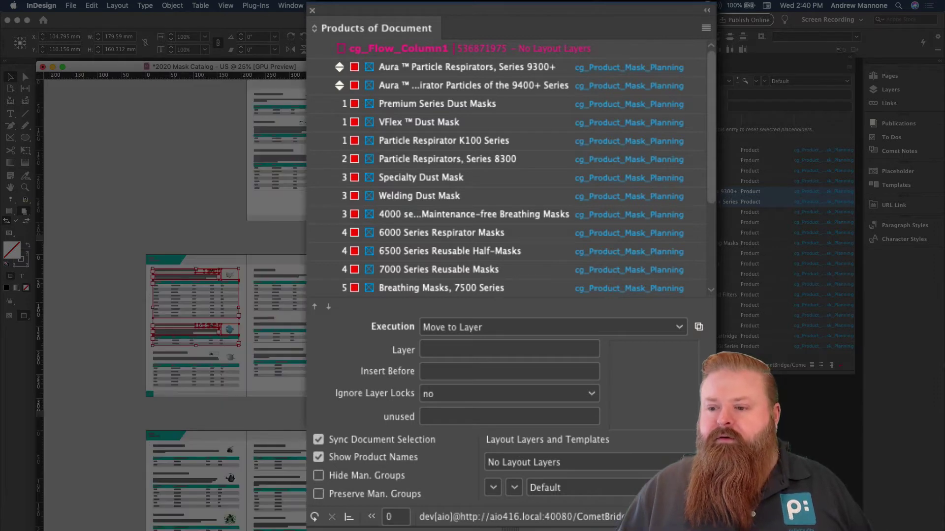
drag(399, 514, 398, 452)
scroll(173, 261, up, 2)
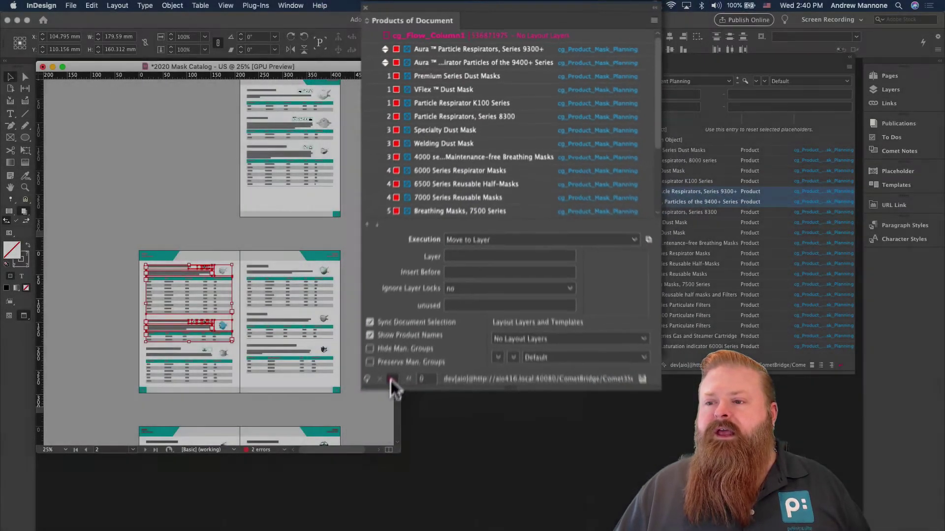
click(347, 518)
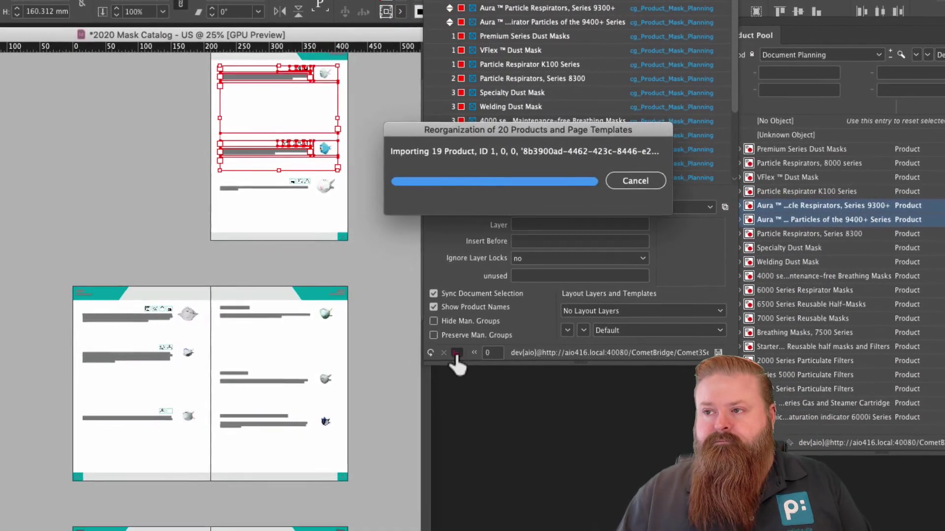
scroll(338, 405, down, 3)
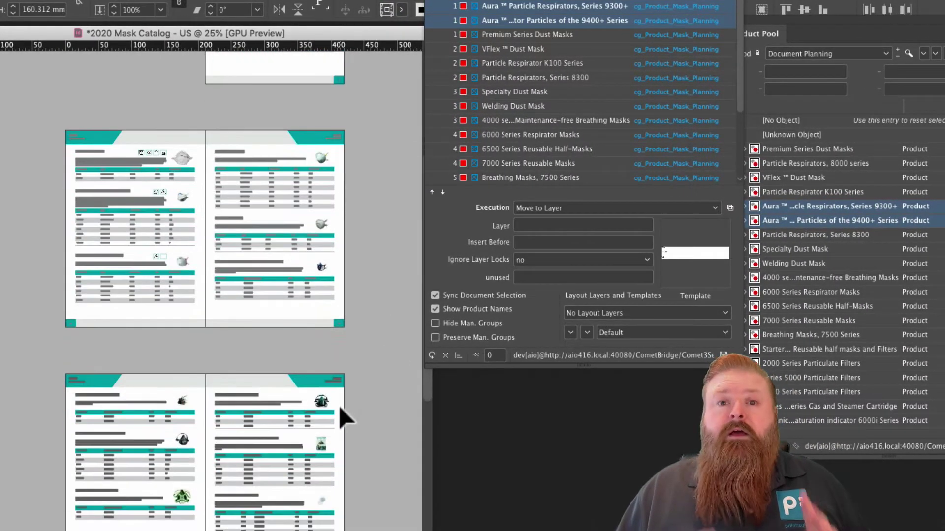
scroll(377, 196, up, 3)
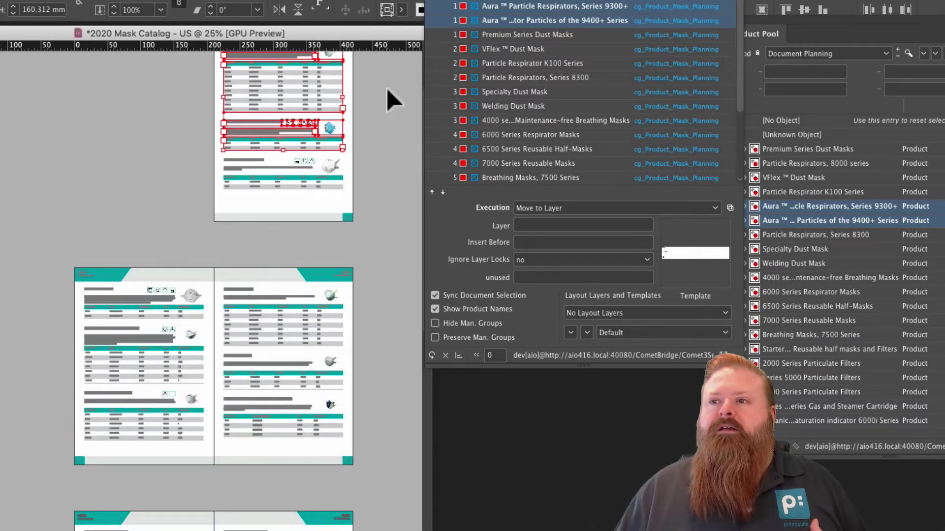
scroll(386, 87, up, 2)
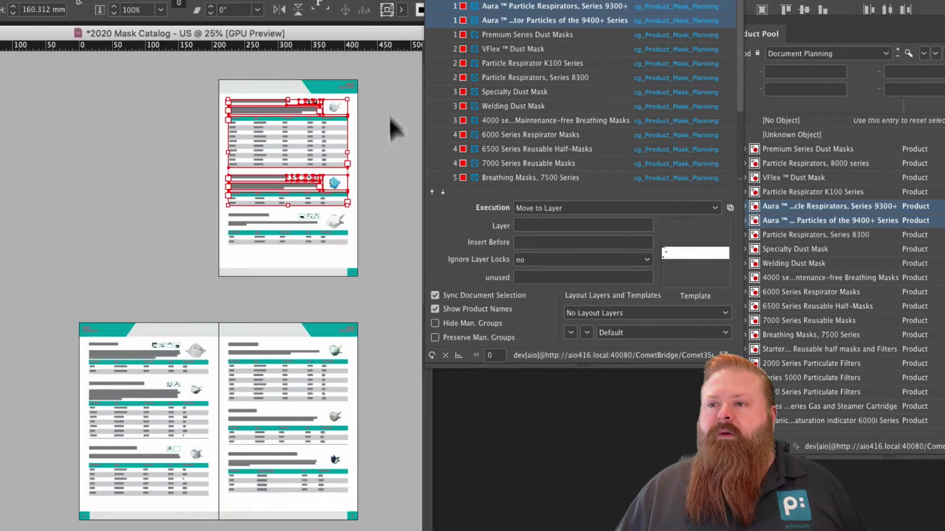
Step: Select all products from Aura 9300+ through the last row, and move the list aside to reveal Product Pool
scroll(397, 164, down, 1)
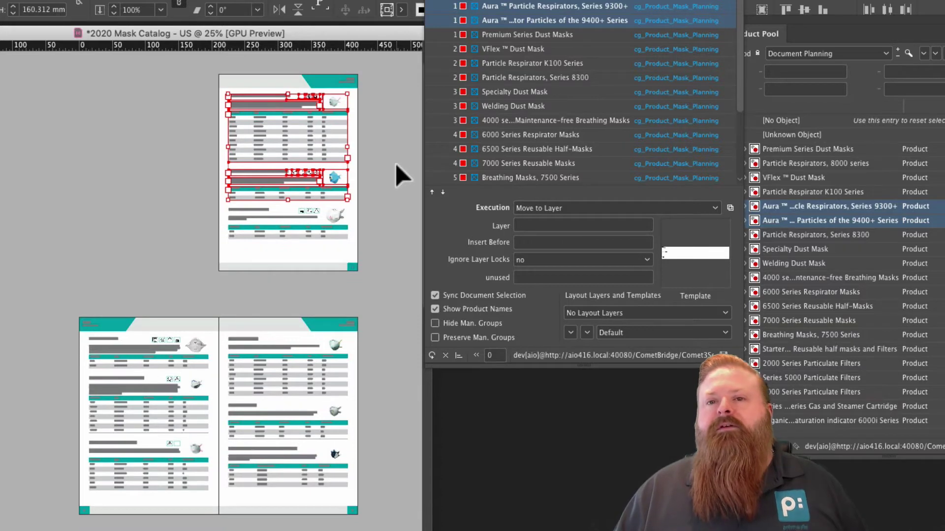
click(105, 245)
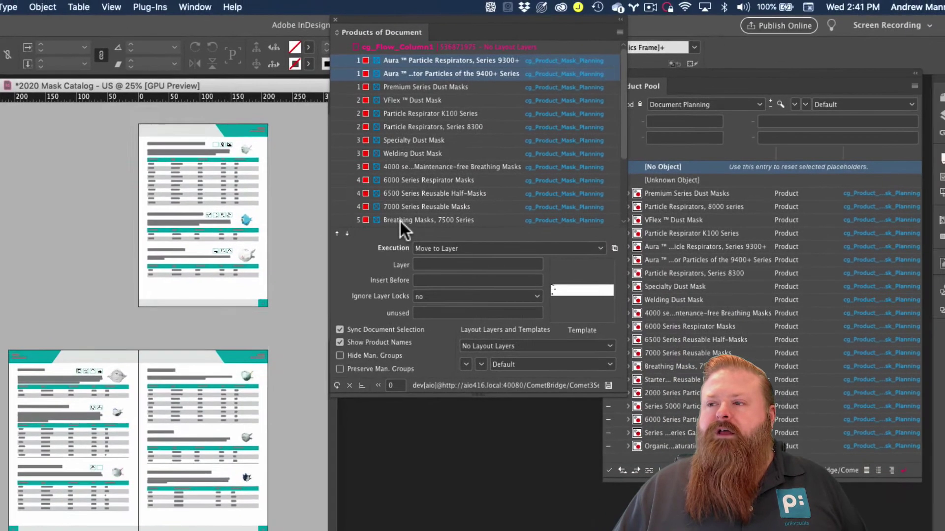
shift+click(400, 221)
scroll(419, 205, down, 3)
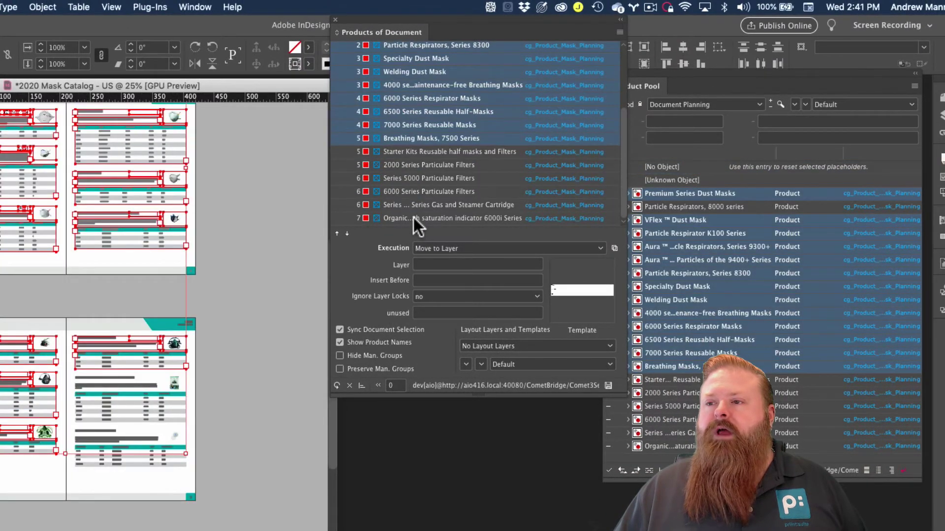
shift+click(413, 218)
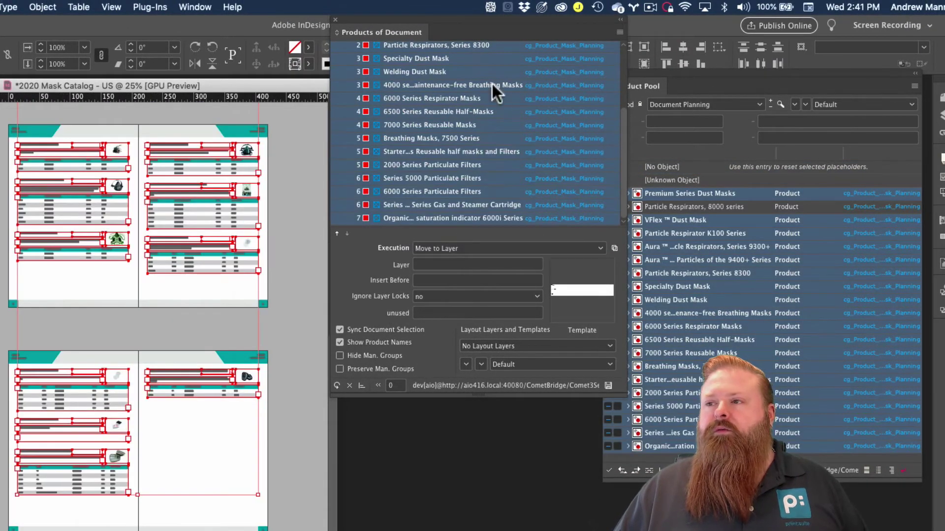
scroll(494, 90, up, 4)
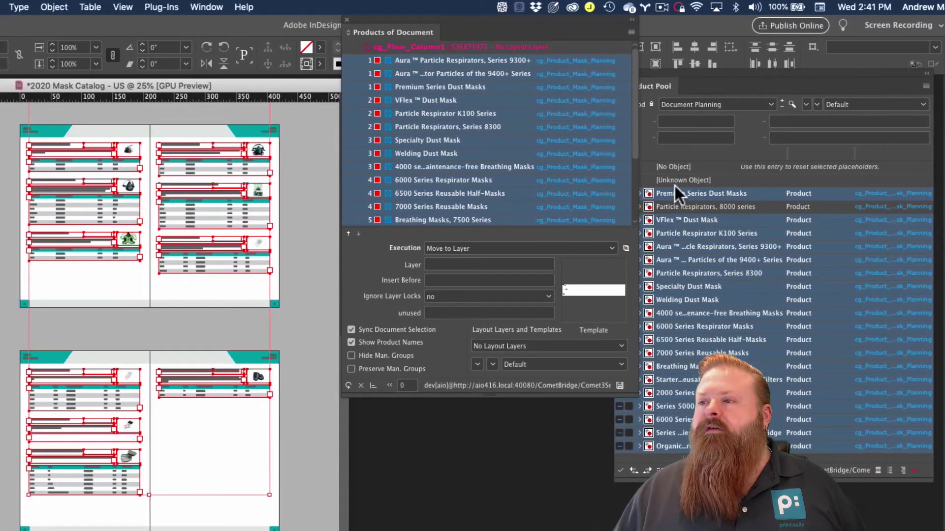
drag(538, 22, 515, 22)
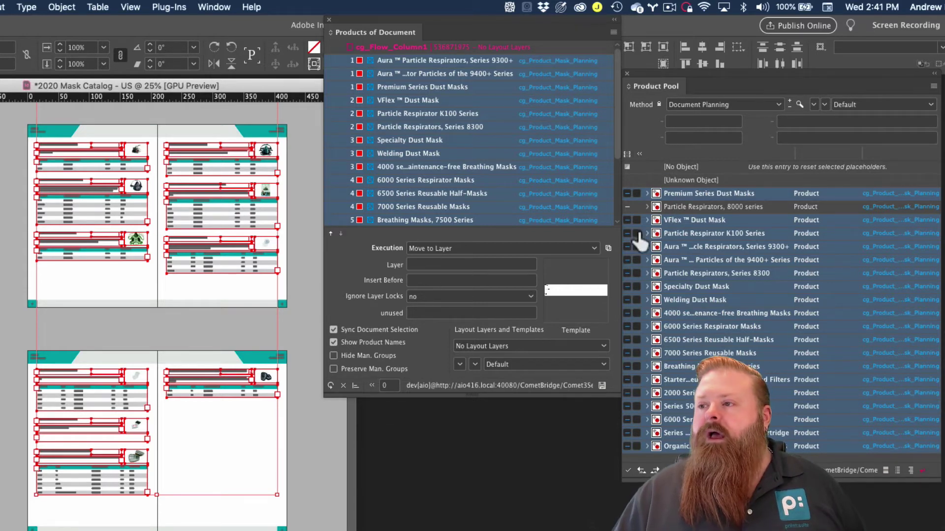
Step: Add Particle Respirators, 8000 series from Product Pool to the top of the list and reorganize the 21 products
click(695, 208)
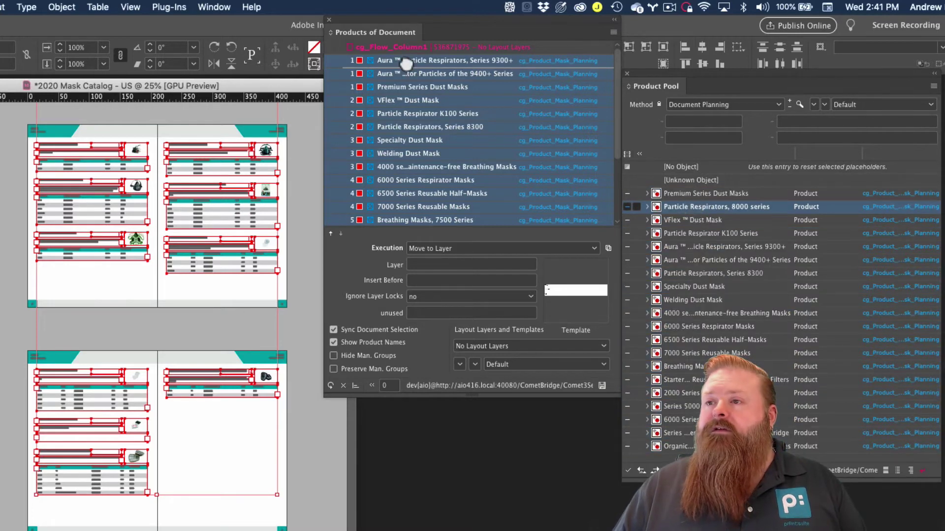
drag(406, 63, 386, 52)
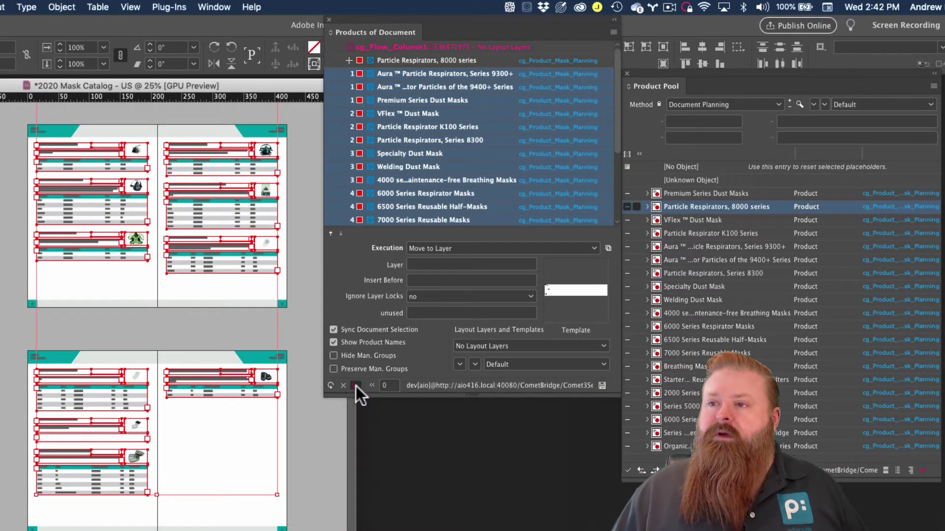
click(356, 386)
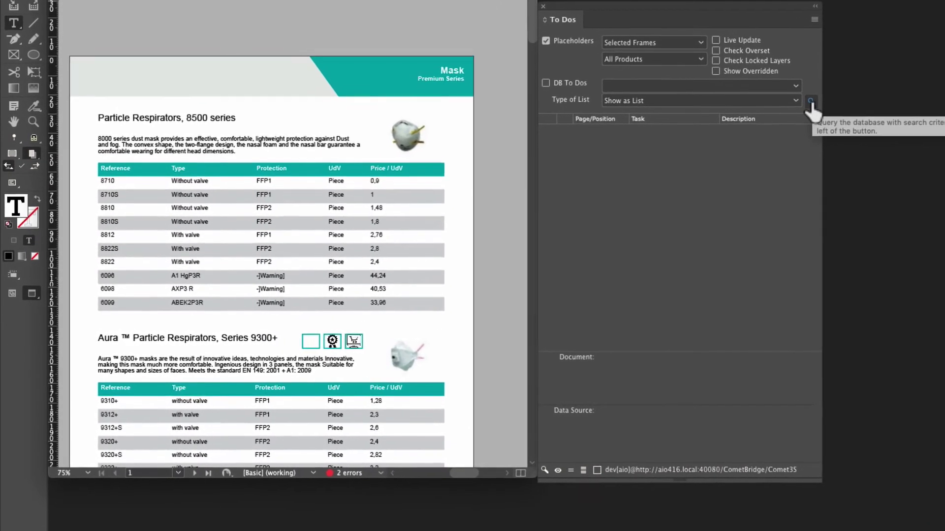
Step: Replace the mismatched 8500 heading on page 1 with the data source's Particle Respirators, 8000 series
click(814, 101)
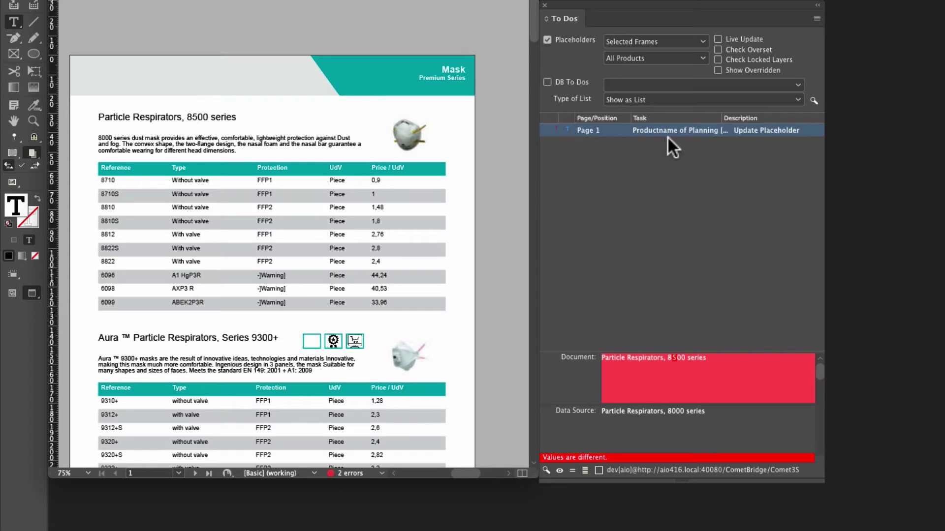
double_click(788, 129)
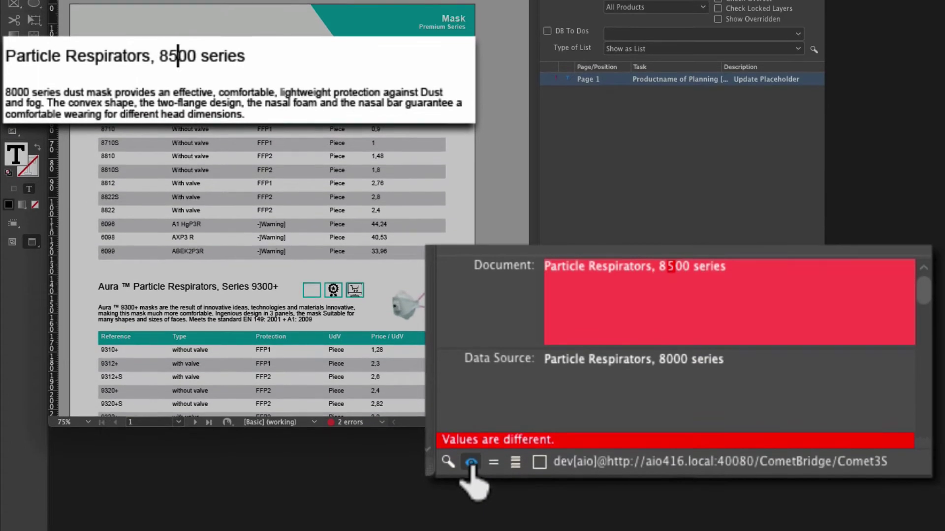
click(471, 463)
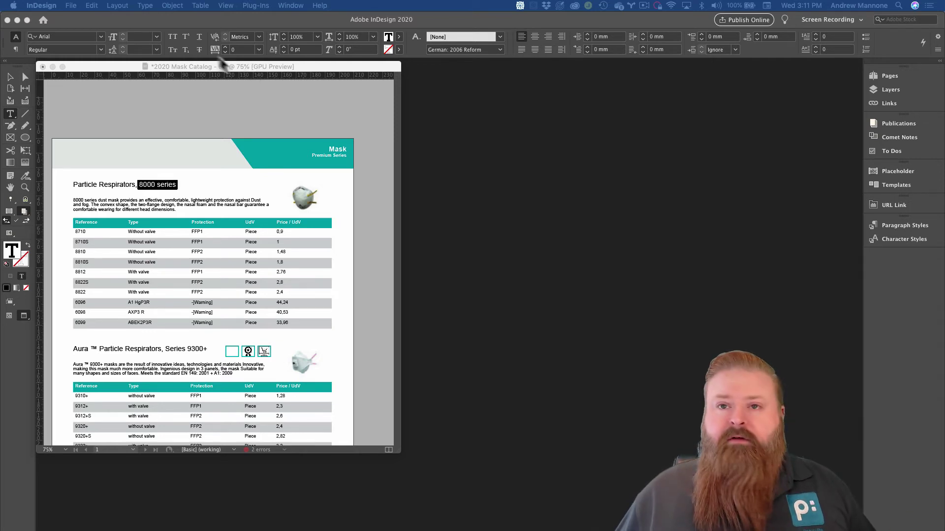
Step: Check 2020 Mask Catalog - US back in to the server via the Publications panel, closing it
click(71, 5)
click(112, 92)
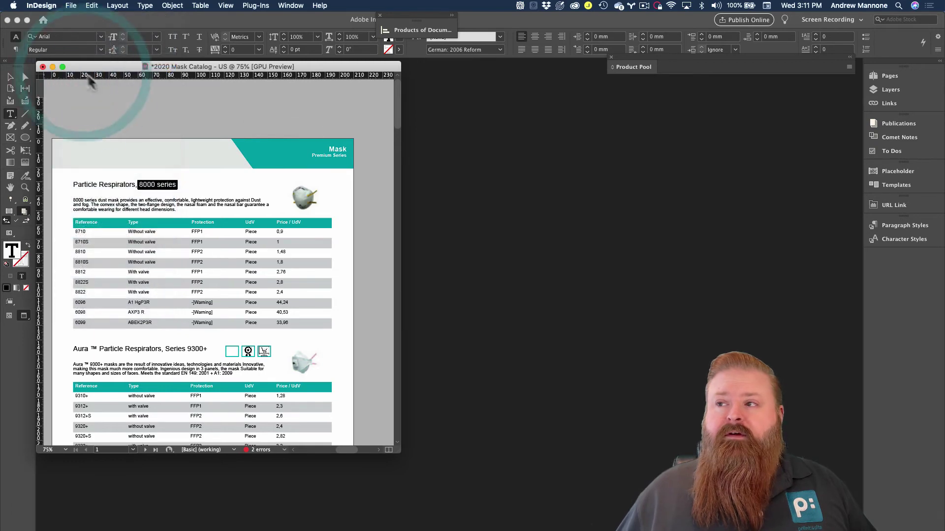
click(899, 123)
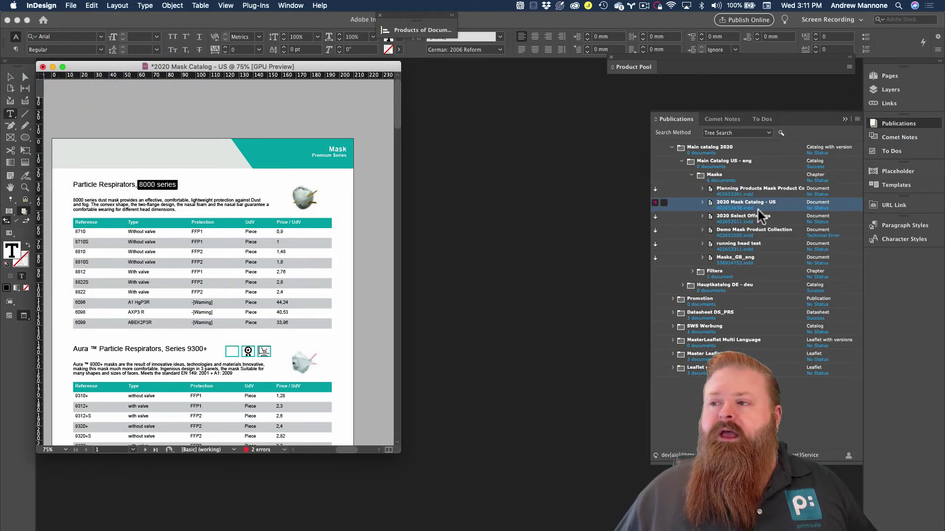
click(654, 205)
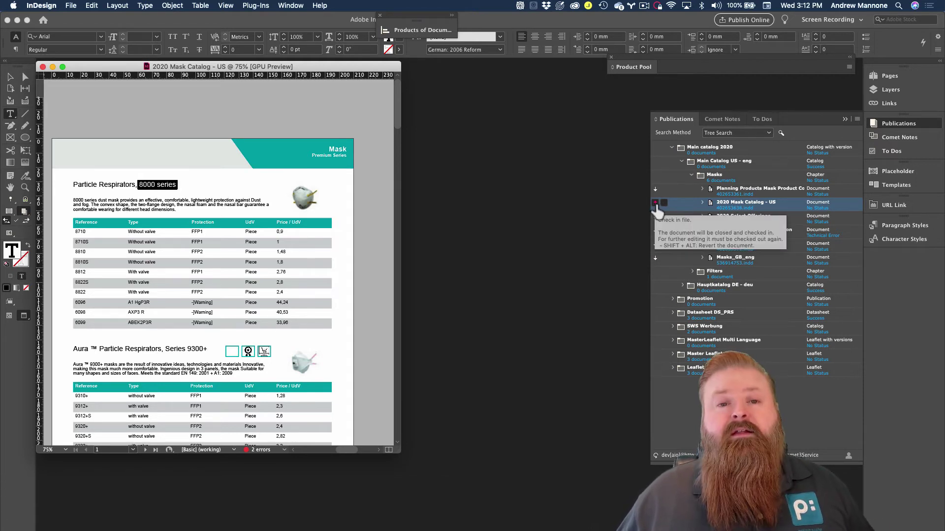
click(656, 203)
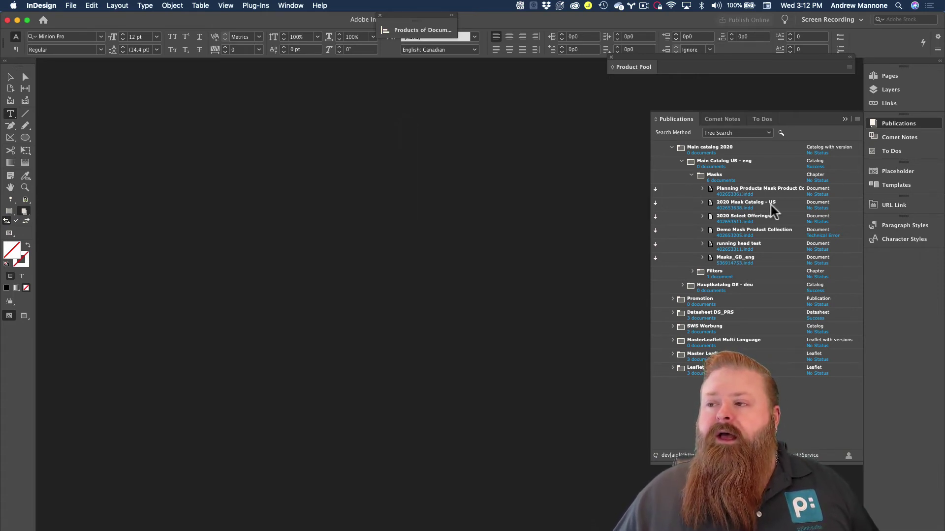
Step: Open 2020 Mask Catalog - German from Hauptkatalog DE - deu > Masken, collapsing the US Masks chapter
mouse_move(722, 205)
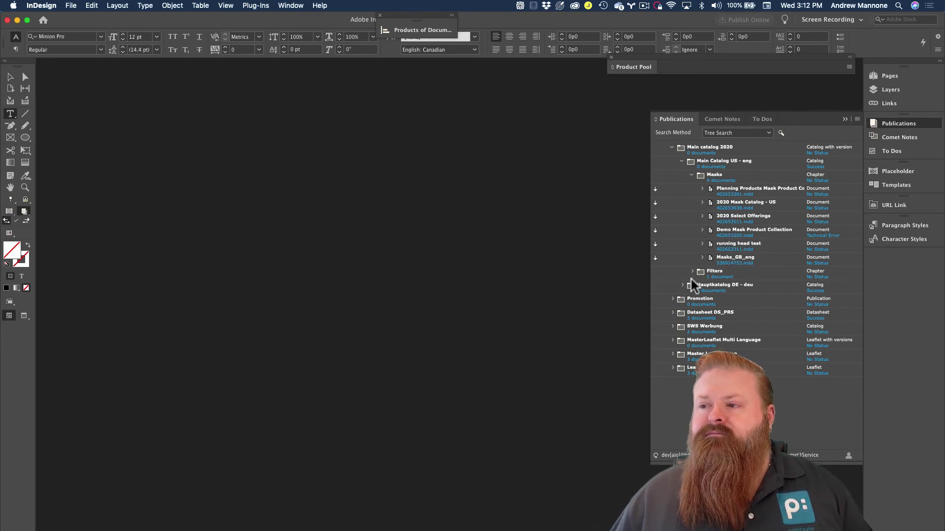
click(692, 176)
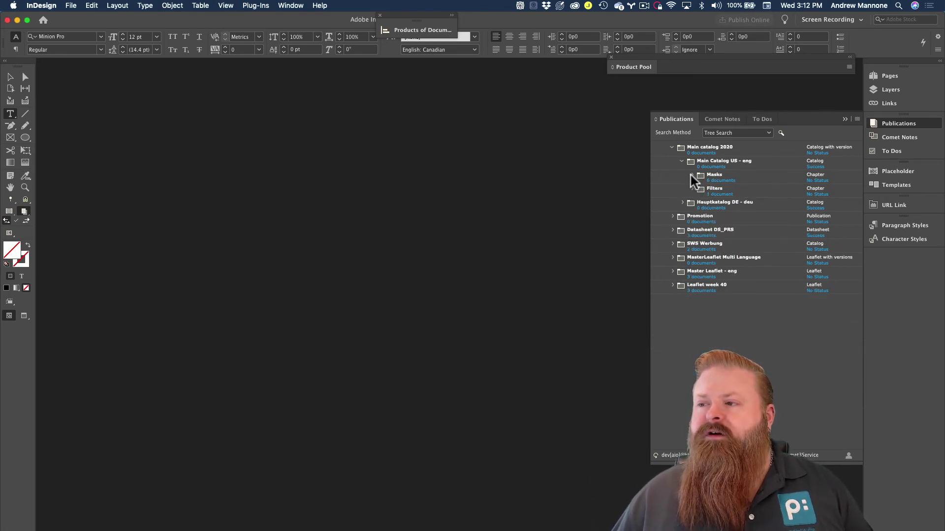
click(682, 203)
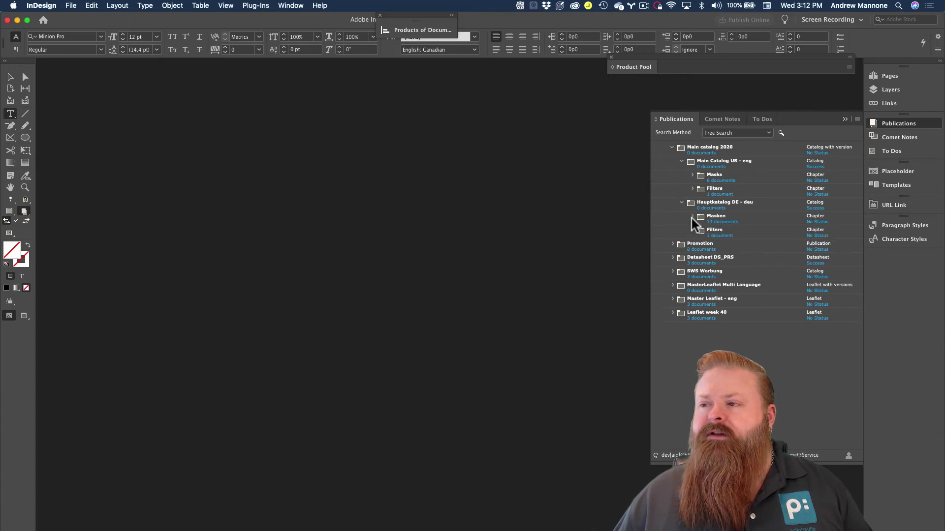
click(692, 217)
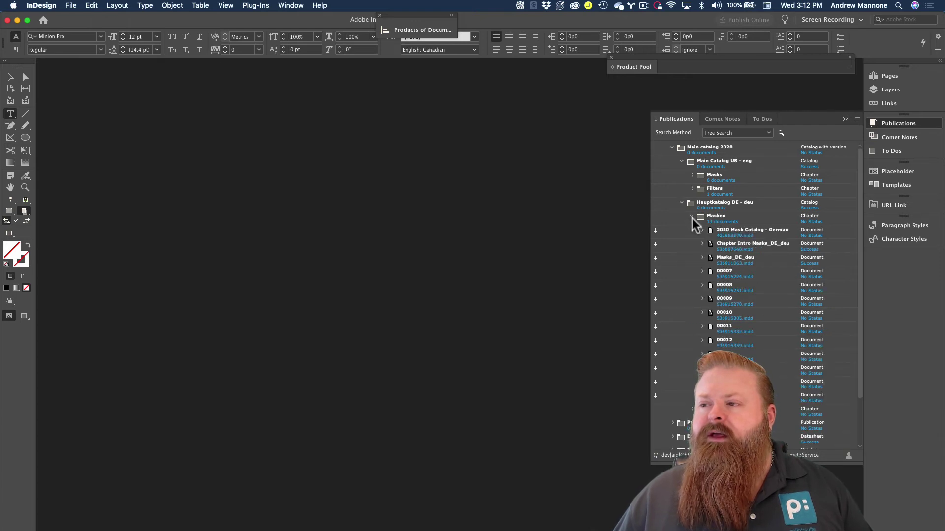
click(743, 233)
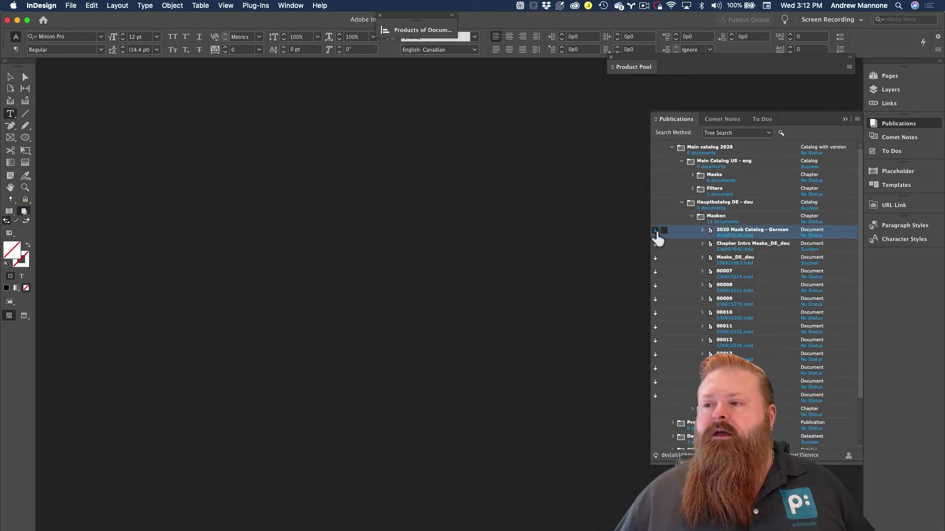
click(656, 233)
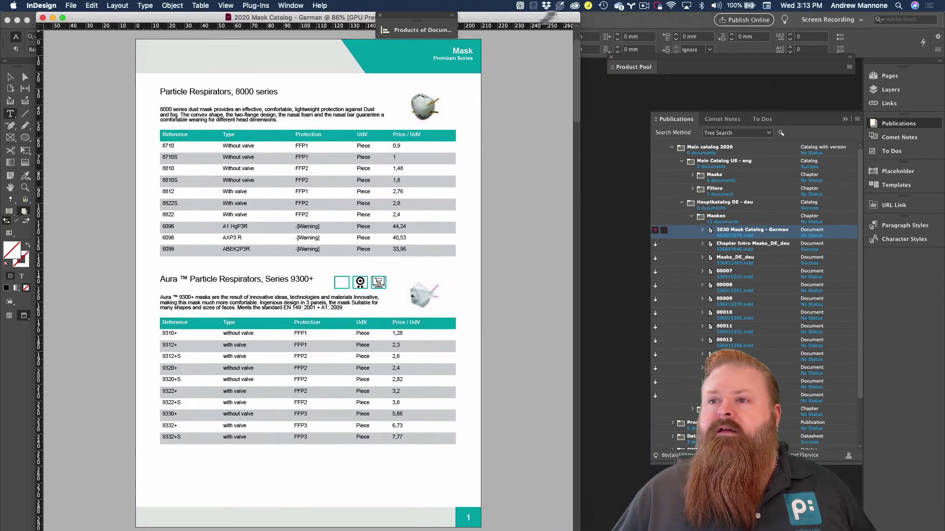
Step: Shrink the German catalog's document window to prepare for the placeholder update
drag(545, 16, 393, 64)
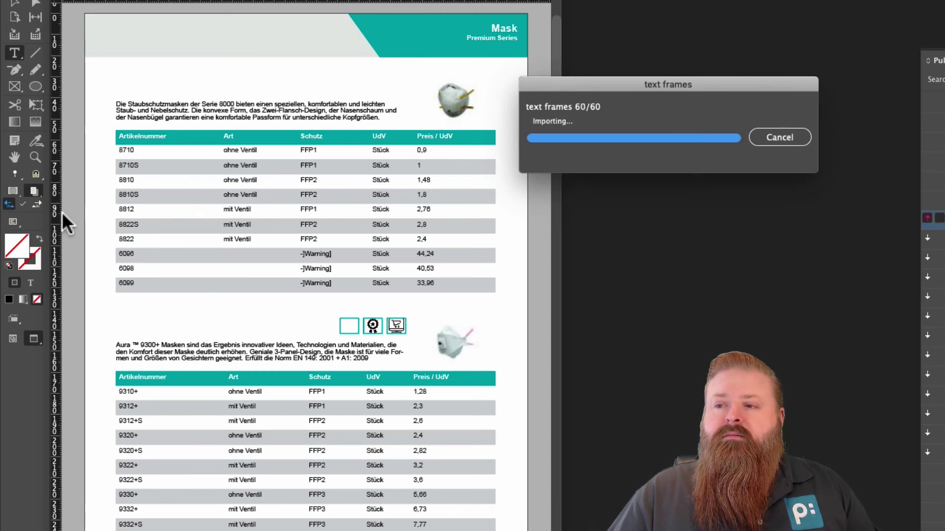
click(35, 157)
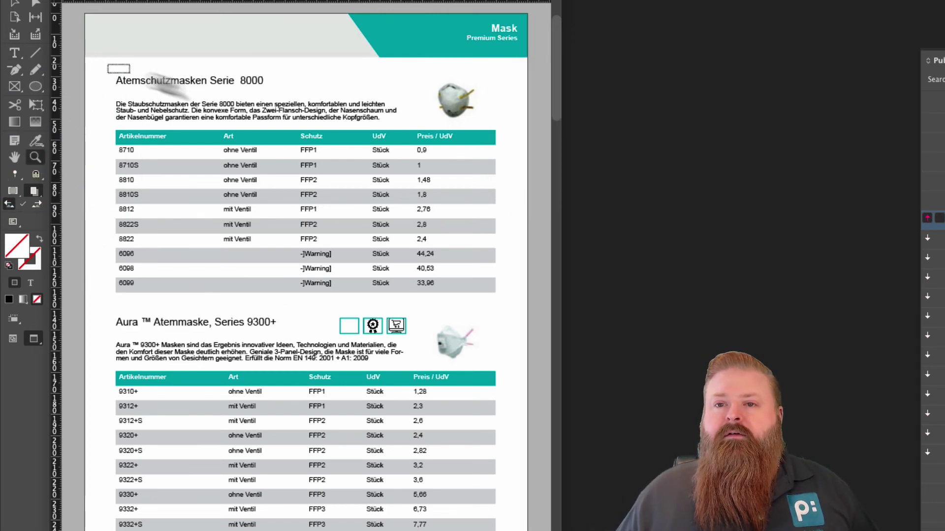
drag(217, 99, 399, 158)
scroll(177, 266, down, 10)
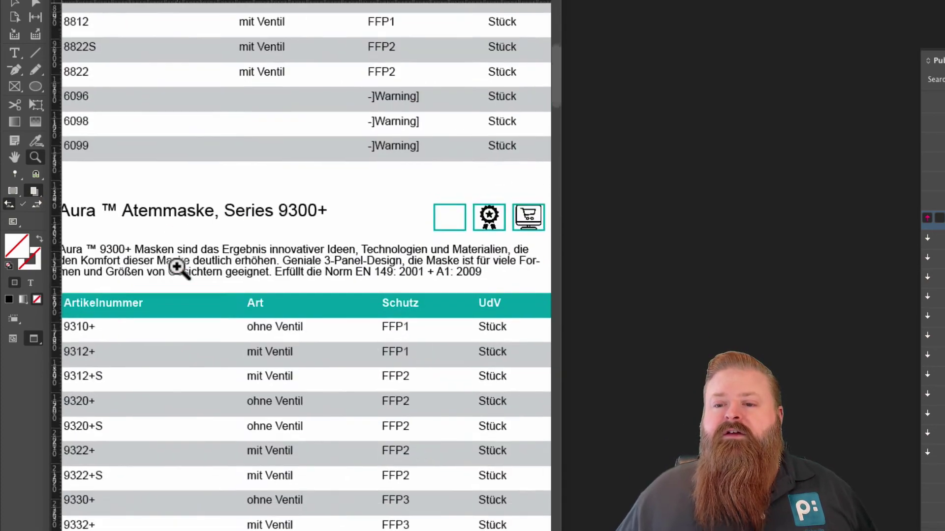
scroll(178, 268, down, 15)
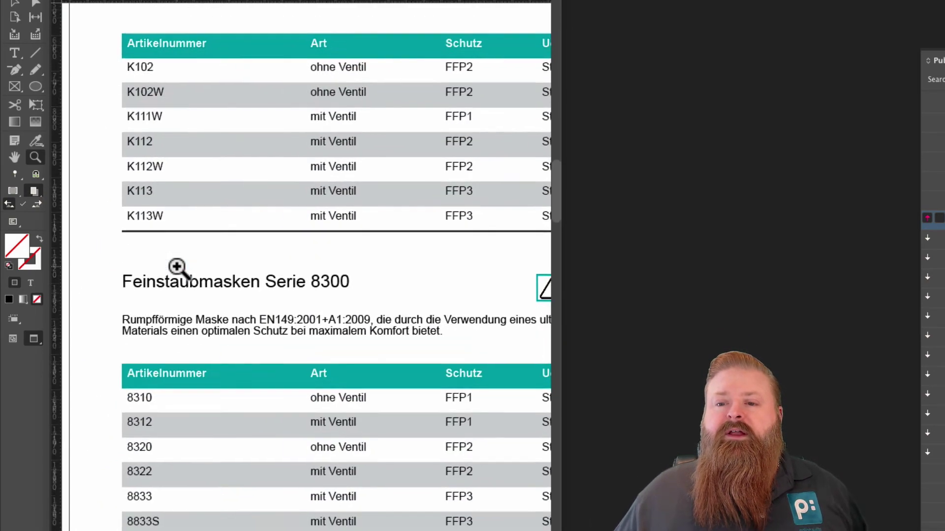
scroll(178, 268, down, 15)
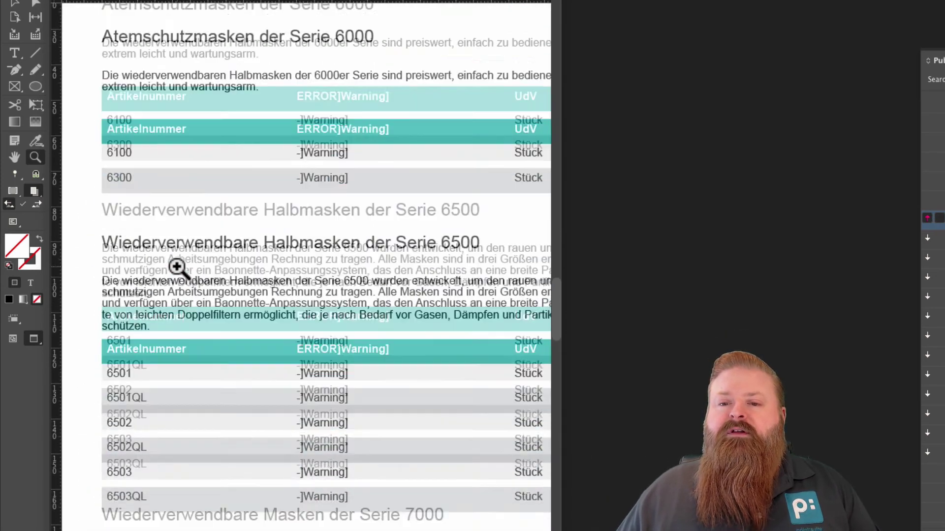
scroll(178, 268, down, 10)
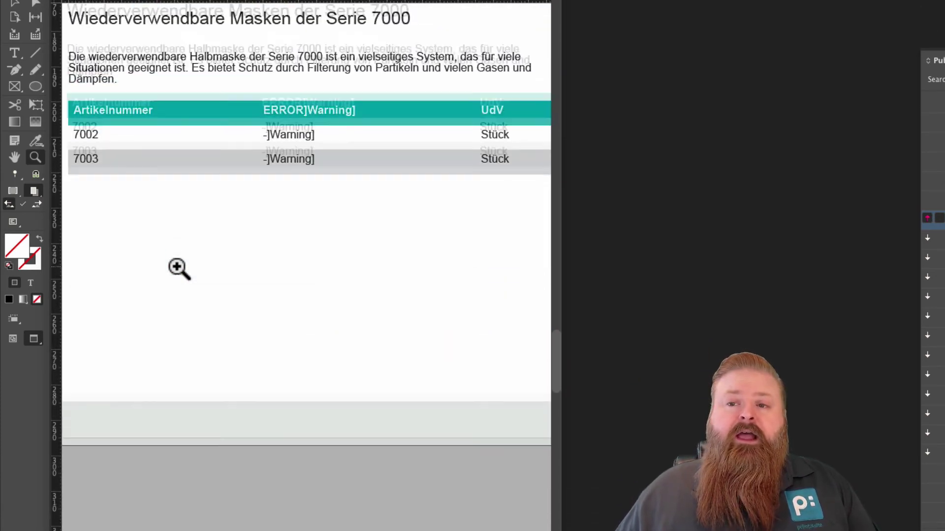
scroll(178, 268, down, 15)
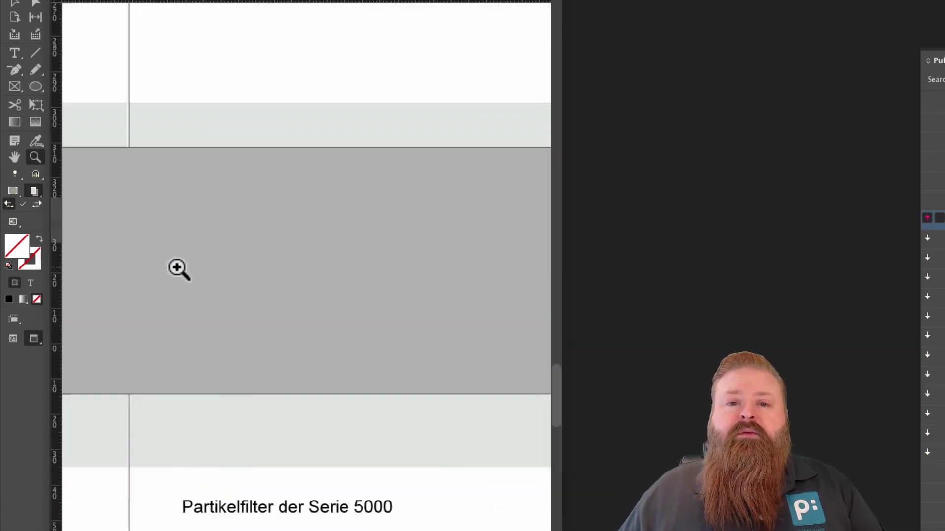
scroll(178, 268, down, 15)
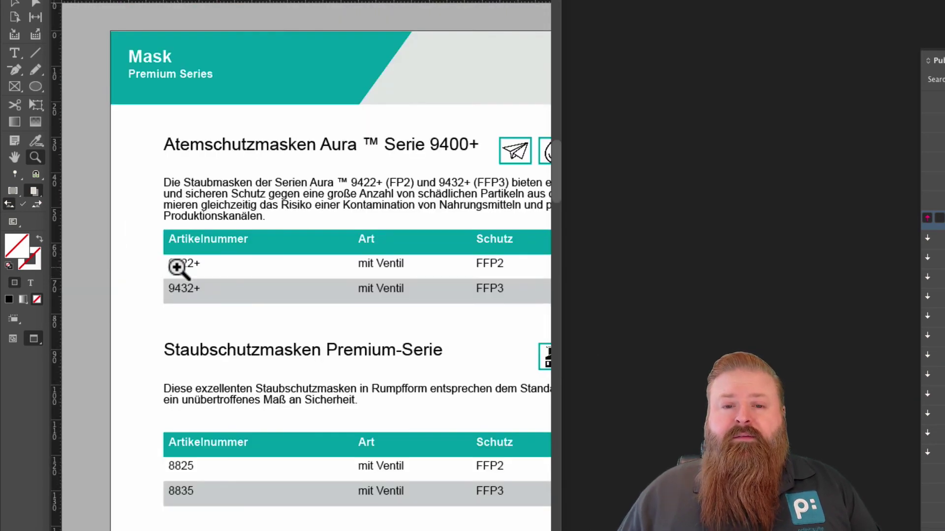